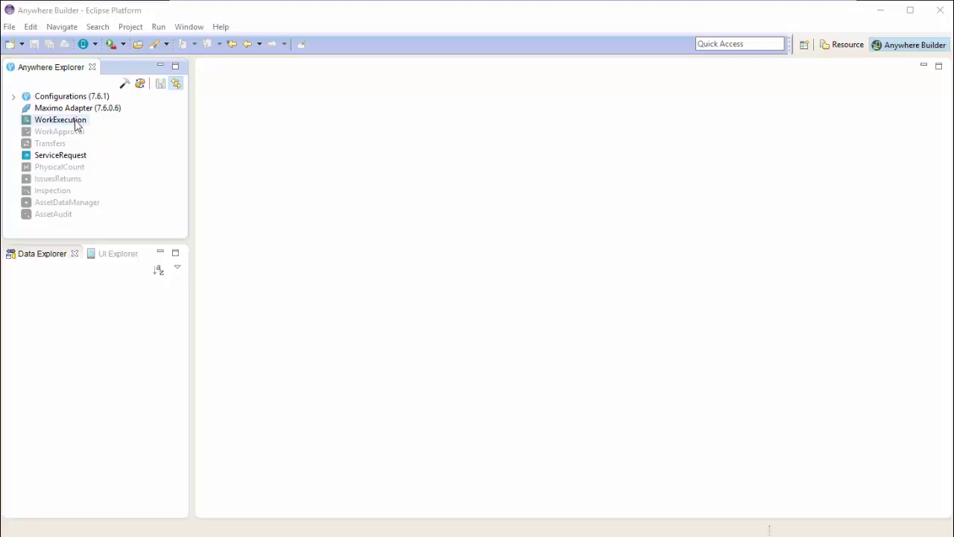
# Step: Open the WorkExecution app's start page and go to the view behind View Work Orders
pyautogui.click(75, 125)
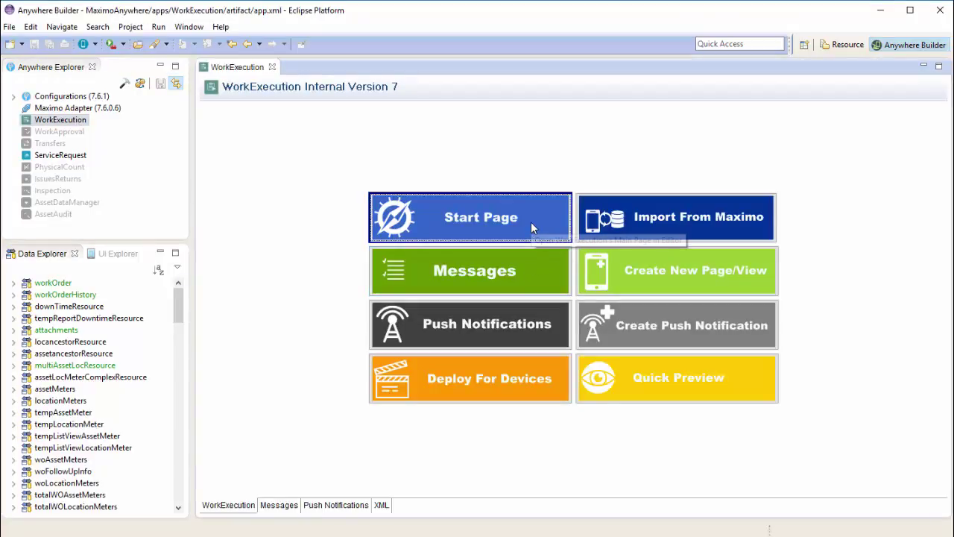
pyautogui.click(533, 228)
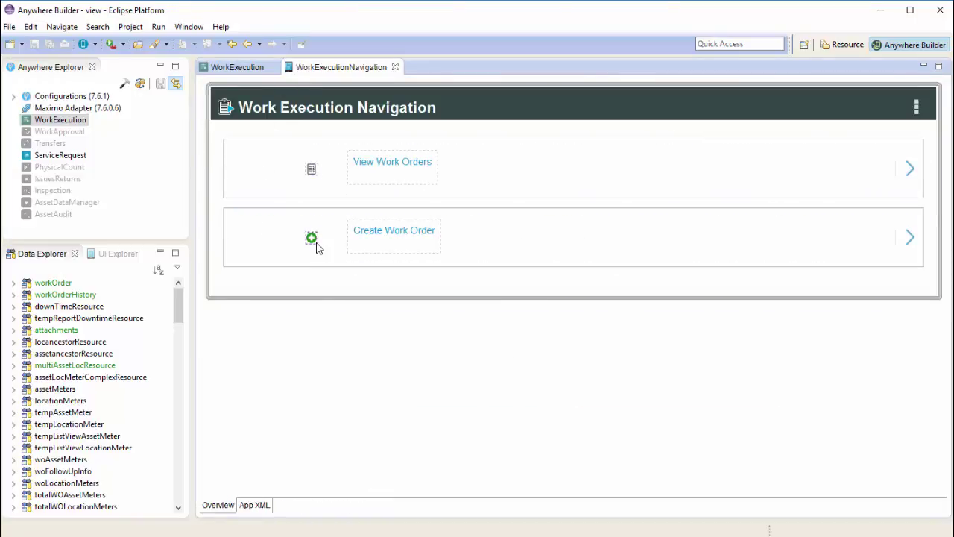
pyautogui.doubleClick(910, 173)
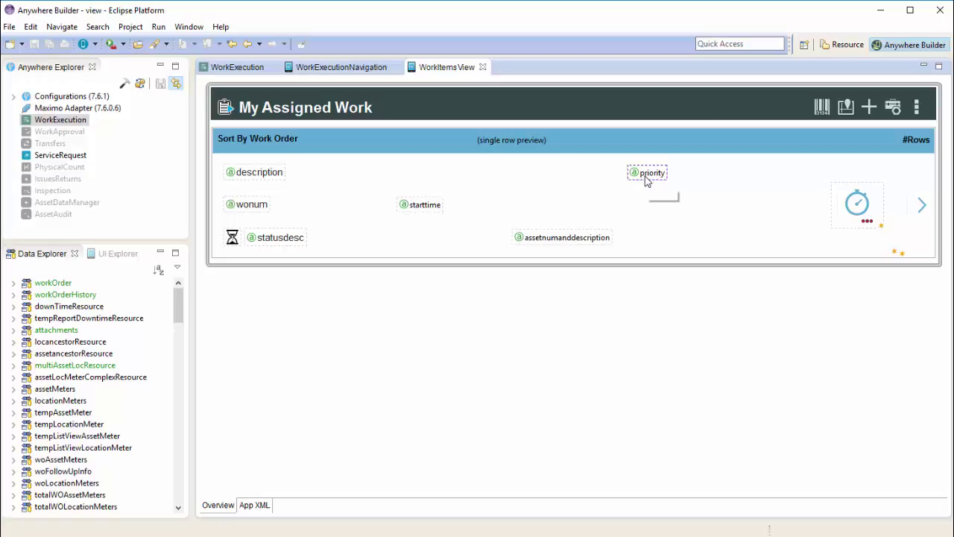
# Step: Review the styling event of the work order list item template in My Assigned Work, and close it
pyautogui.rightClick(219, 197)
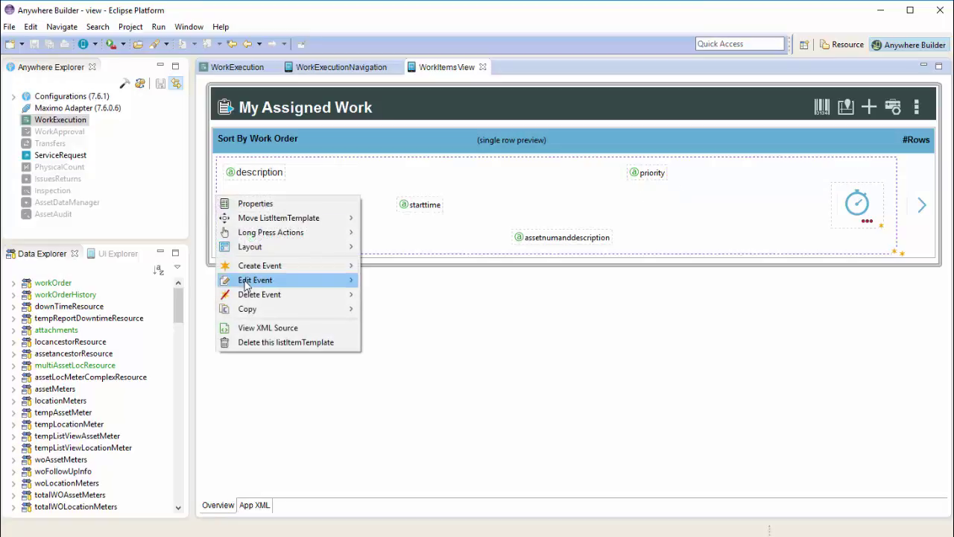
pyautogui.moveTo(246, 285)
pyautogui.moveTo(395, 286)
pyautogui.click(480, 282)
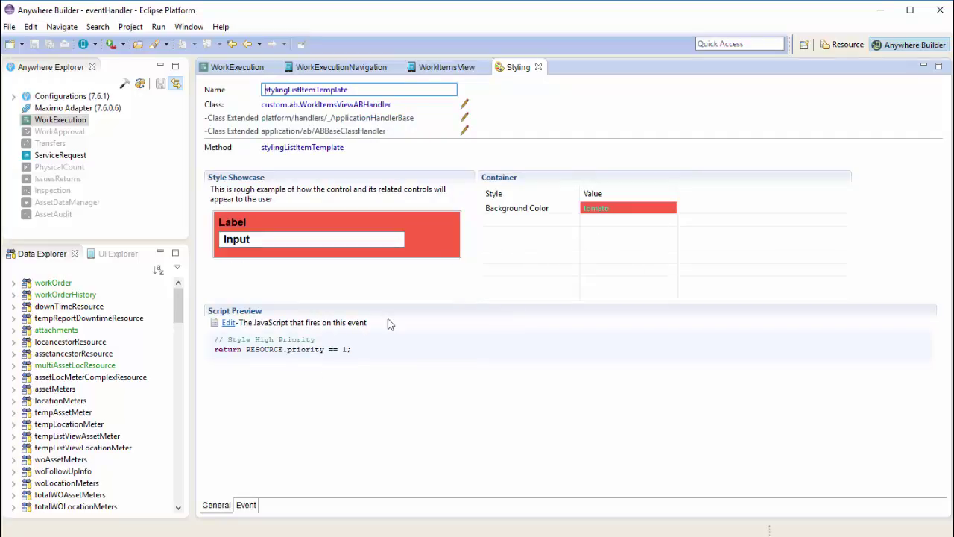
pyautogui.click(538, 67)
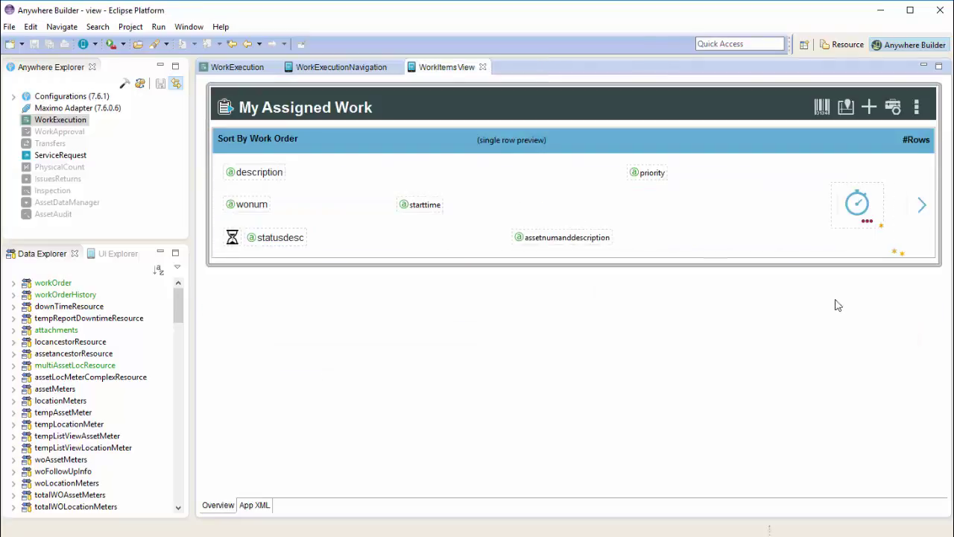
# Step: Open the Work Order Details view from the list row and look through its fields down to Classification
pyautogui.click(922, 206)
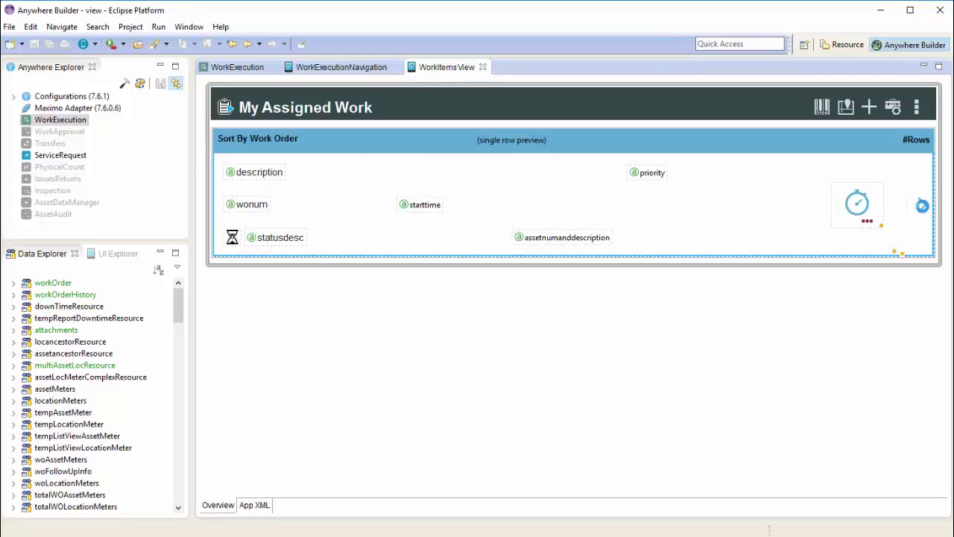
pyautogui.doubleClick(923, 206)
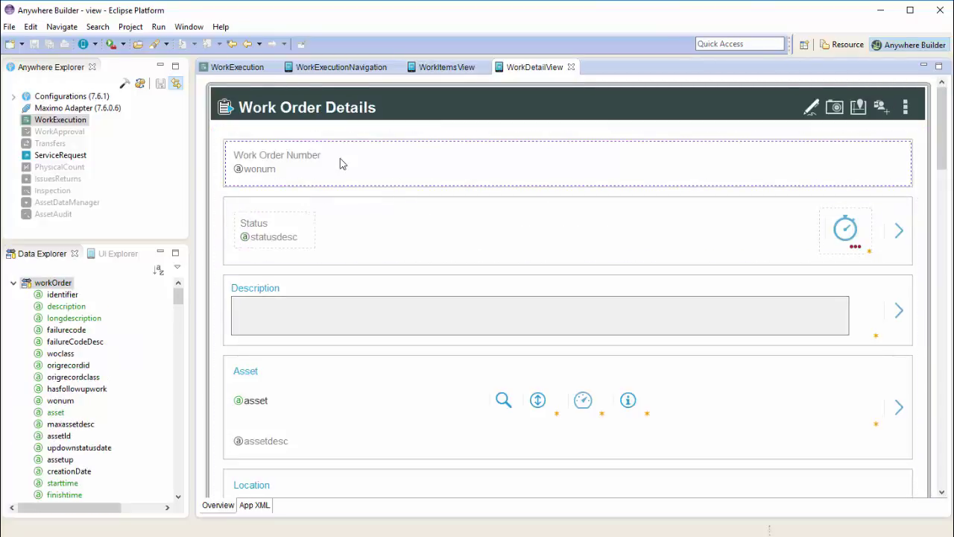
pyautogui.scroll(-5, 377, 271)
pyautogui.click(274, 280)
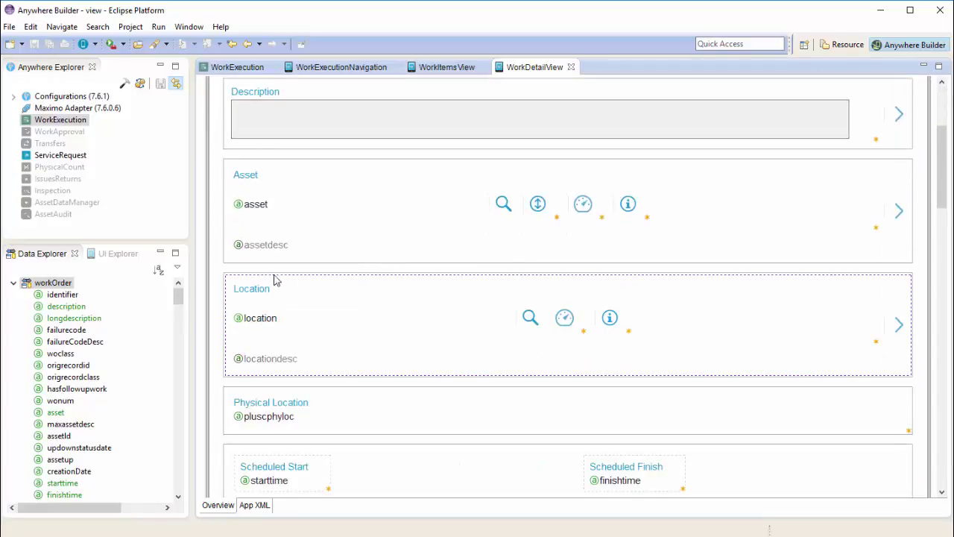
pyautogui.scroll(-5, 390, 343)
pyautogui.click(253, 295)
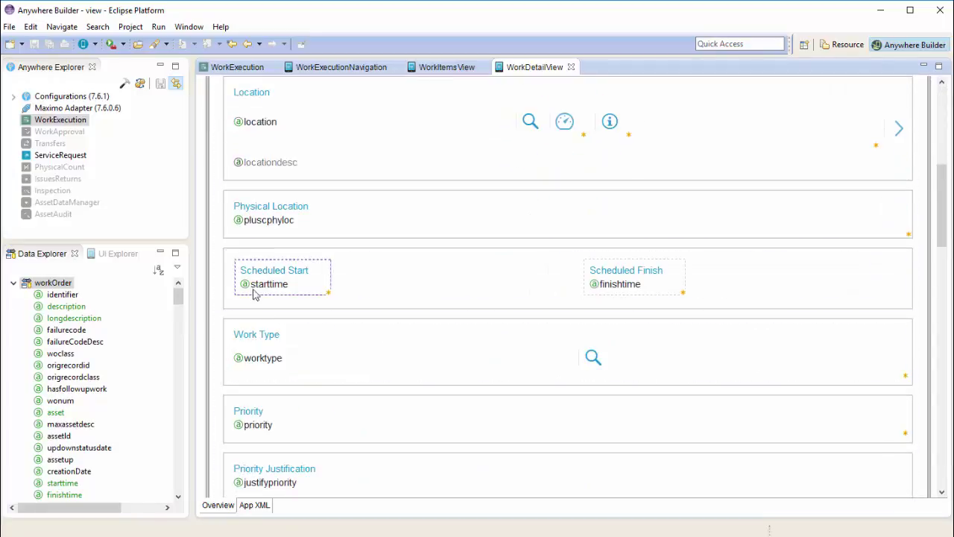
pyautogui.scroll(-2, 254, 295)
pyautogui.click(277, 393)
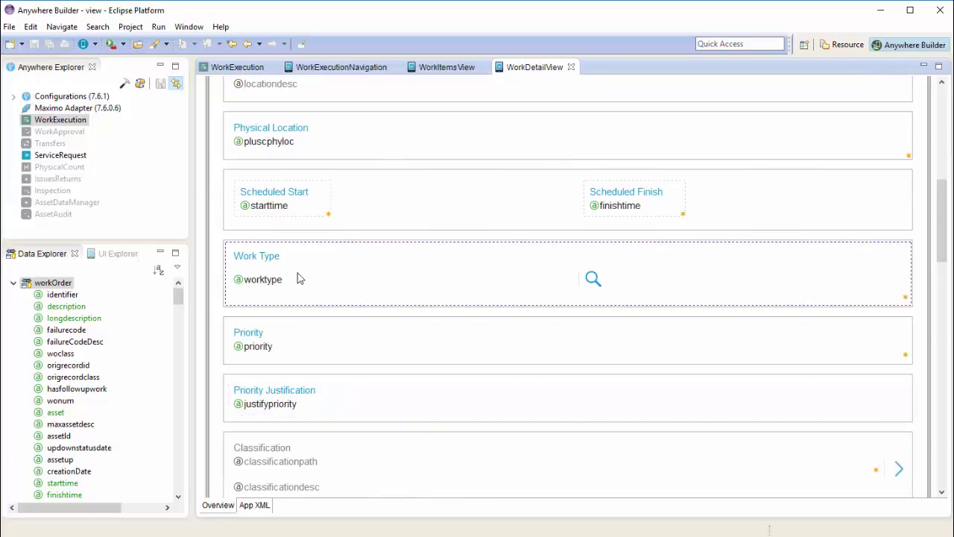
# Step: Inspect the layout of the Scheduled Start and Scheduled Finish group item without changing it, and close all open editors
pyautogui.rightClick(376, 186)
pyautogui.moveTo(418, 234)
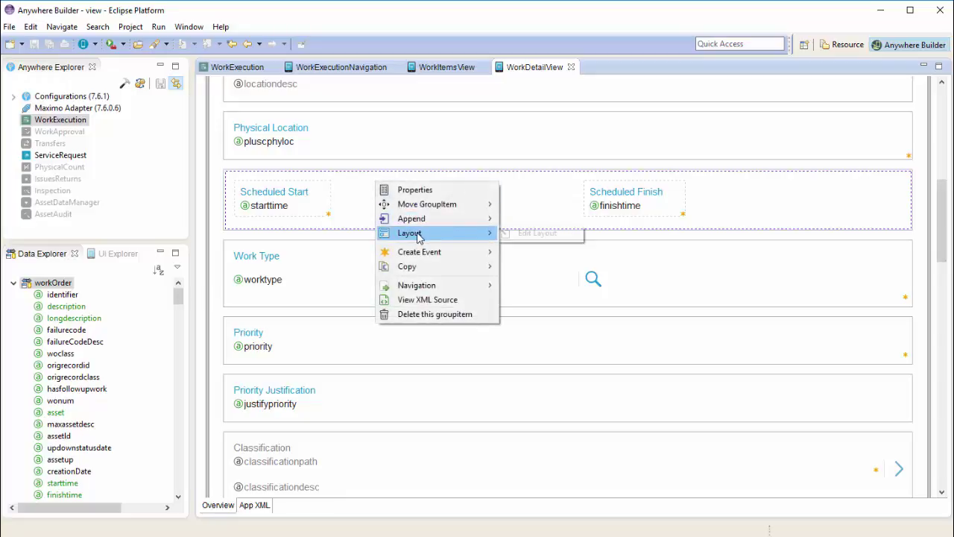
pyautogui.click(505, 235)
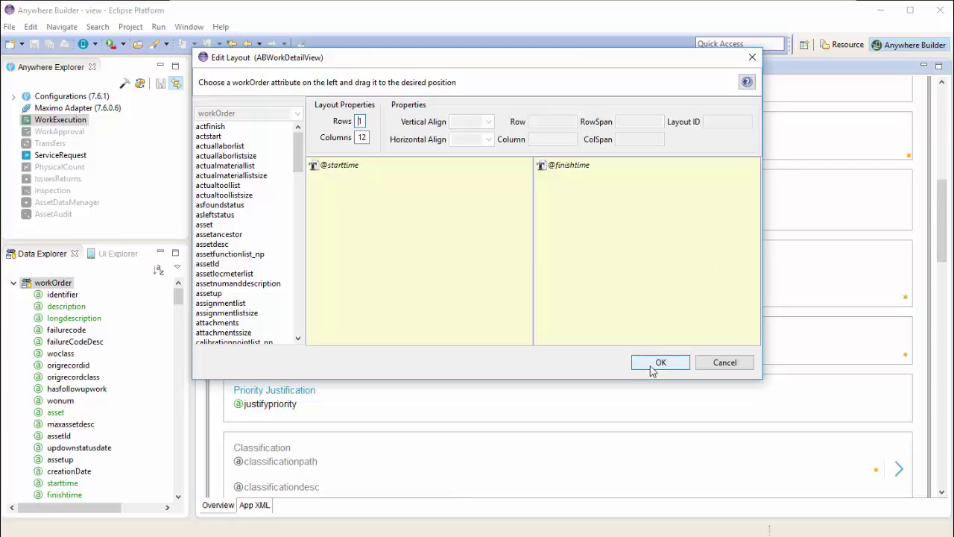
pyautogui.click(724, 363)
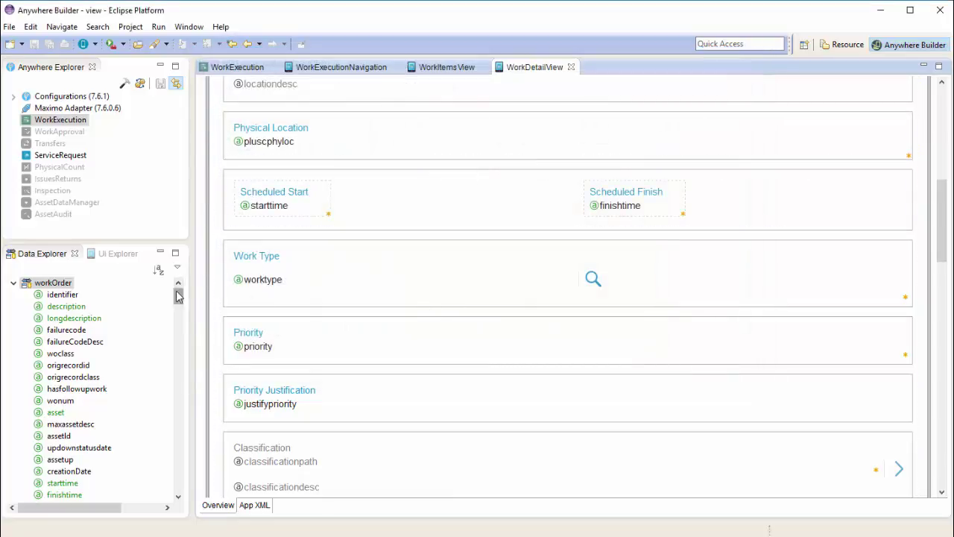
pyautogui.click(35, 254)
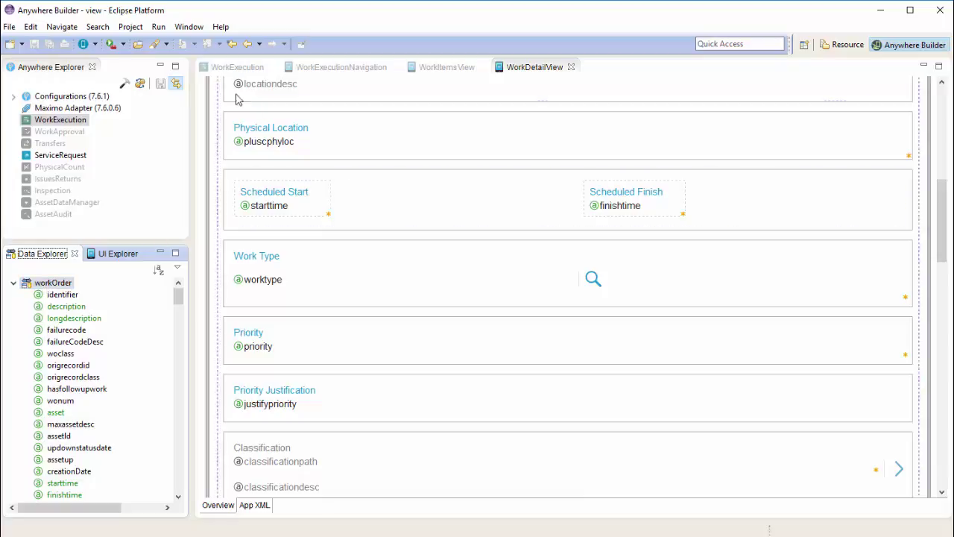
pyautogui.rightClick(237, 67)
pyautogui.click(272, 100)
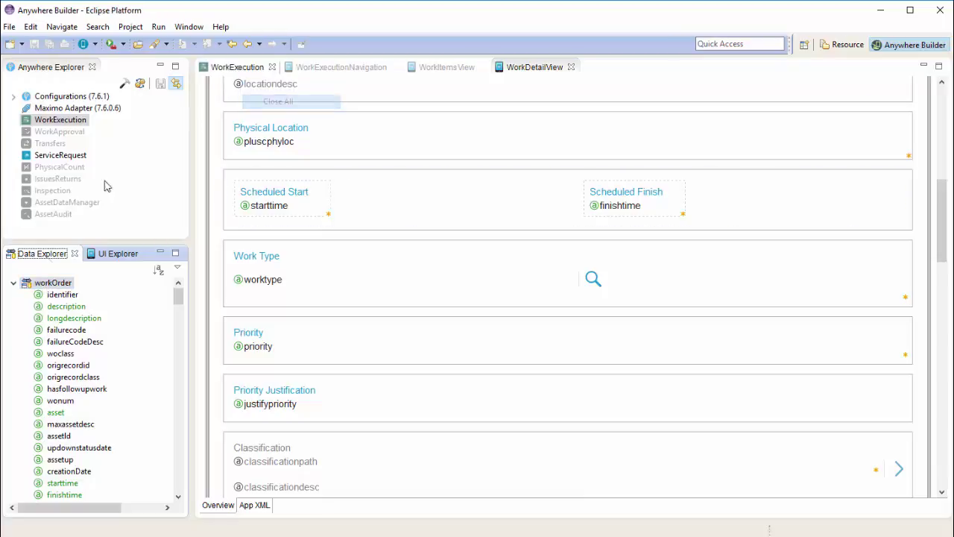
# Step: Open the workOrder resource and review the scripts of its Before Save event, closing the script editor
pyautogui.doubleClick(57, 285)
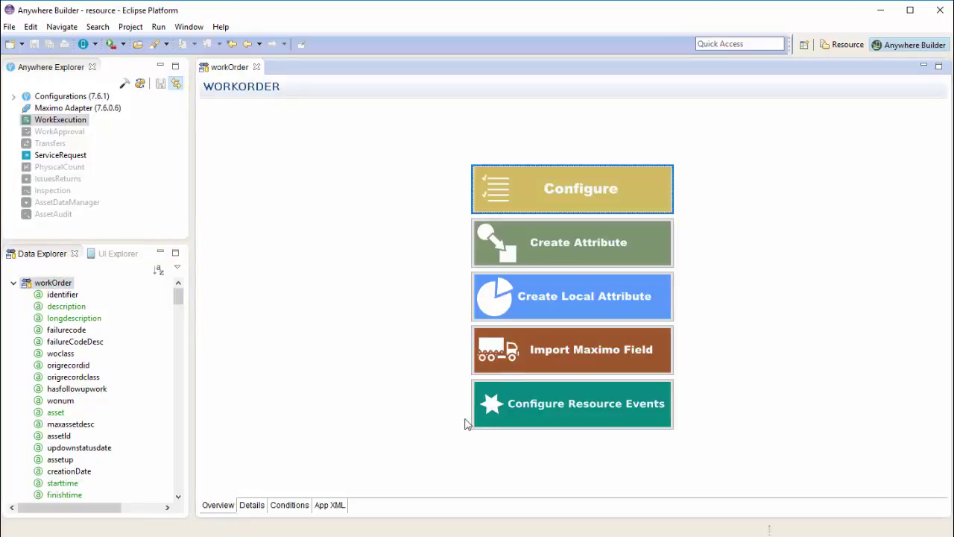
pyautogui.click(543, 412)
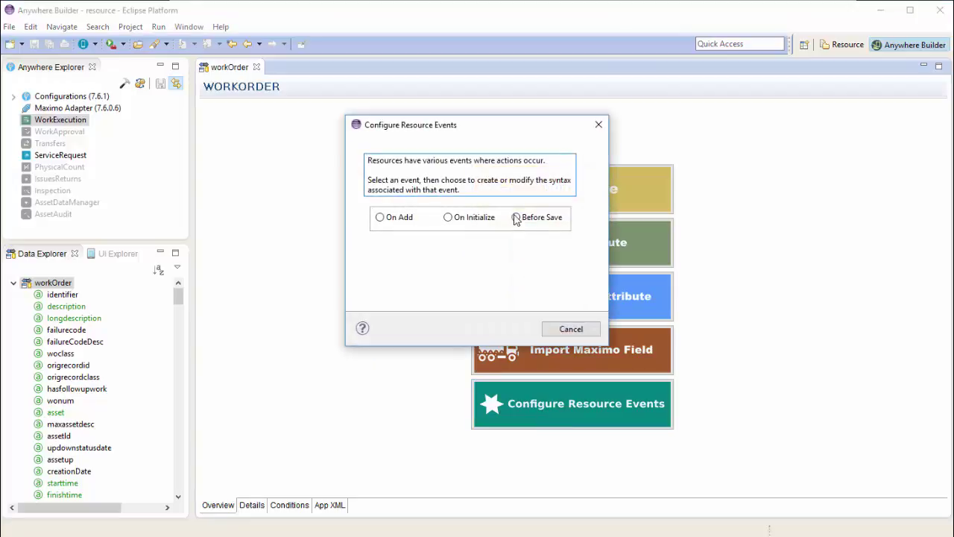
pyautogui.click(516, 217)
pyautogui.click(442, 266)
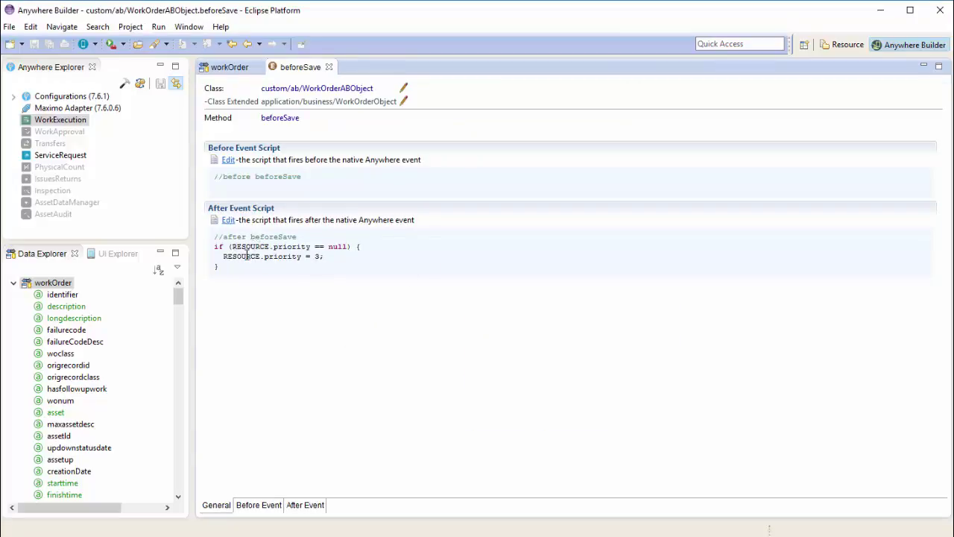
pyautogui.click(330, 67)
# Step: Open the workOrder resource's worktype attribute and review its OnChange script, closing the script editor
pyautogui.scroll(-8, 179, 302)
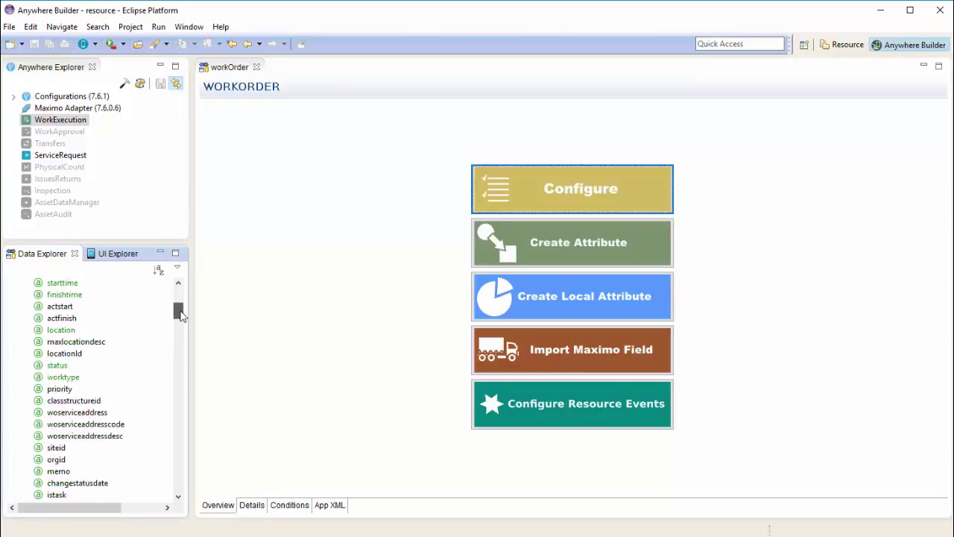
pyautogui.doubleClick(62, 343)
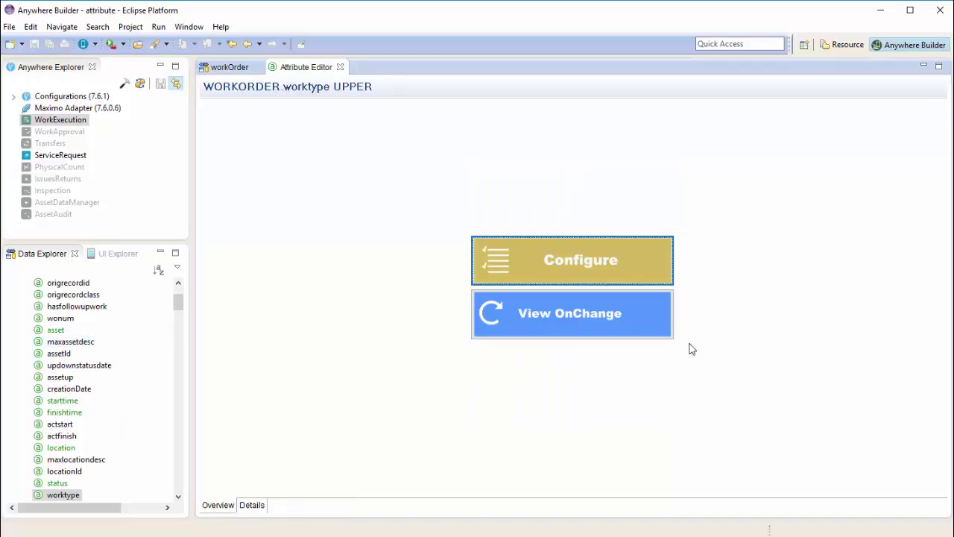
pyautogui.click(590, 332)
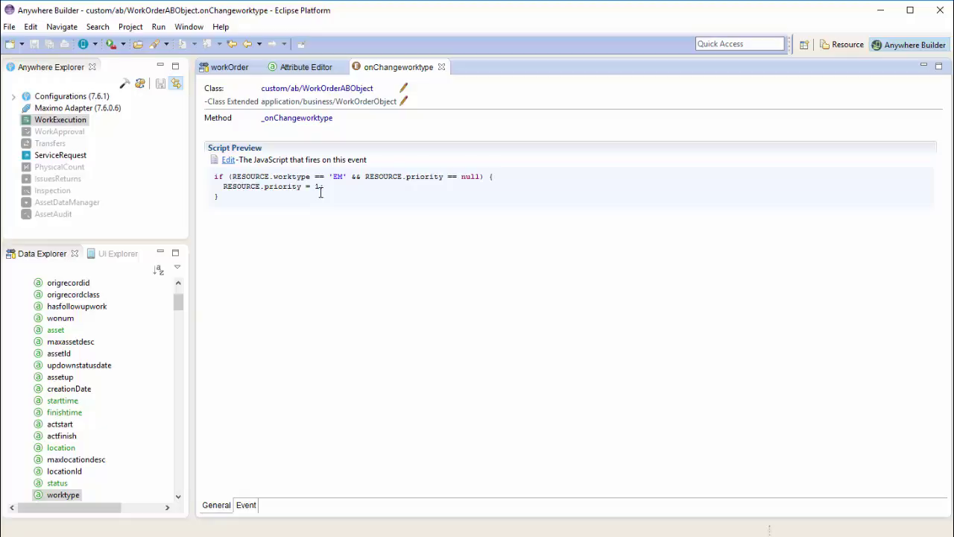
pyautogui.click(442, 67)
# Step: Open the jobPlan resource at the end of the resource list, review its details, and close it
pyautogui.moveTo(179, 301); pyautogui.dragTo(177, 489)
pyautogui.click(12, 283)
pyautogui.doubleClick(44, 507)
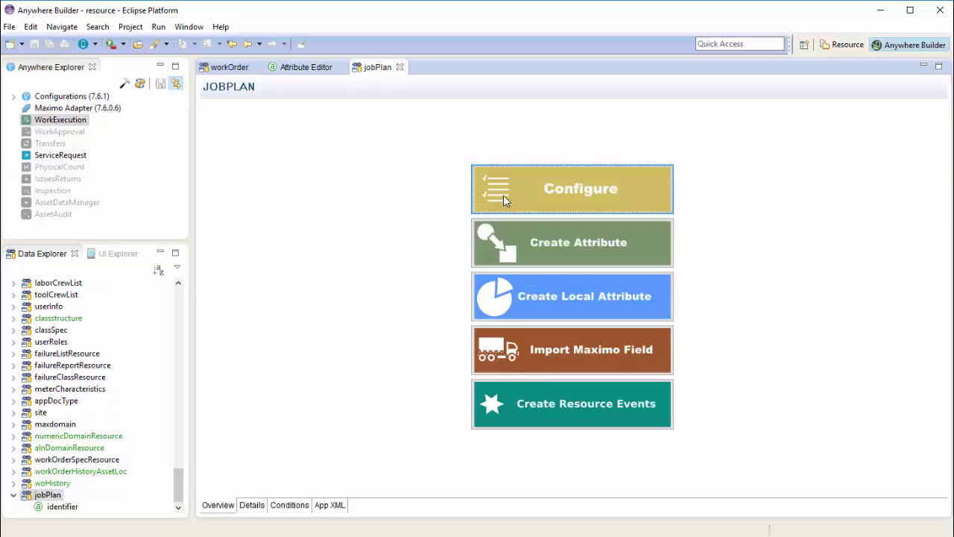
pyautogui.click(252, 505)
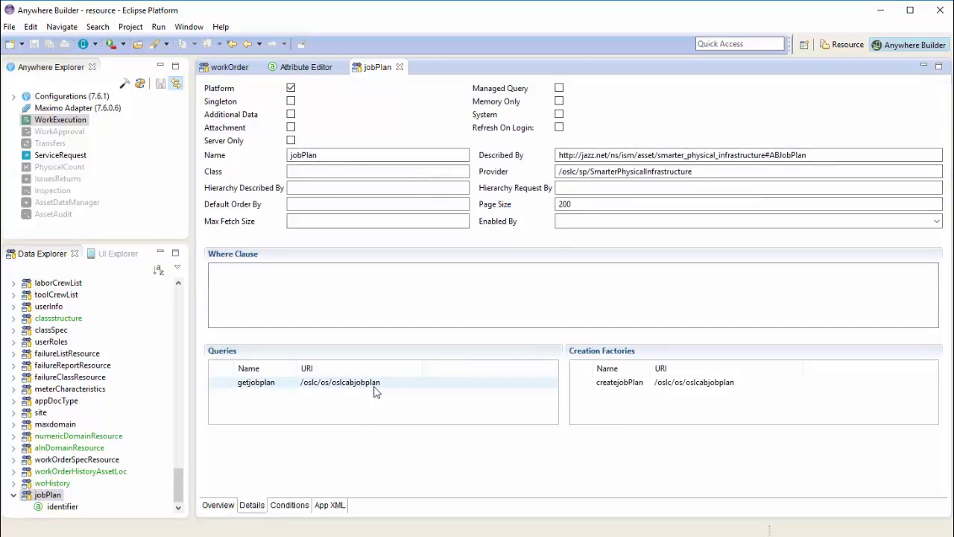
pyautogui.click(401, 67)
# Step: Open the WorkExecution app's messages and look at the custom entries at the end of the list
pyautogui.doubleClick(52, 120)
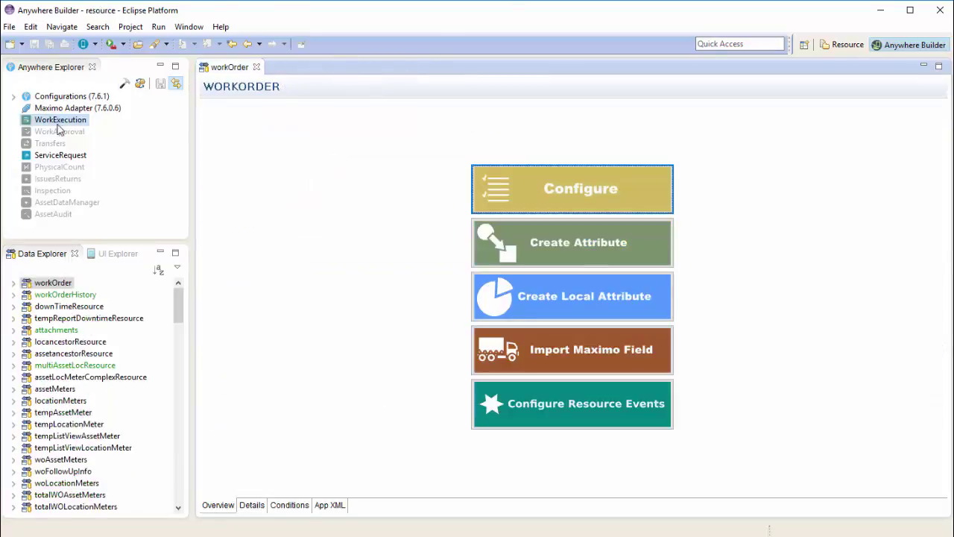
pyautogui.click(531, 282)
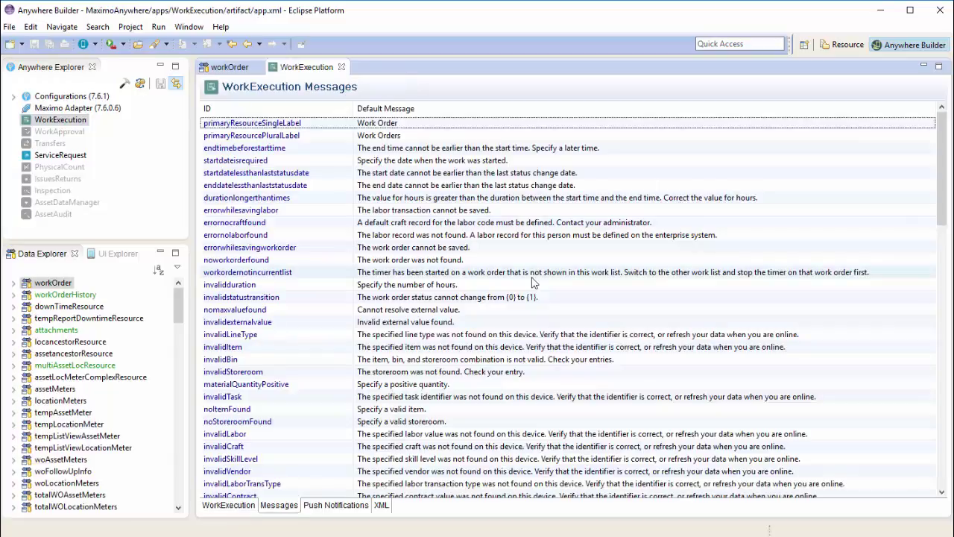
pyautogui.moveTo(942, 171); pyautogui.dragTo(941, 451)
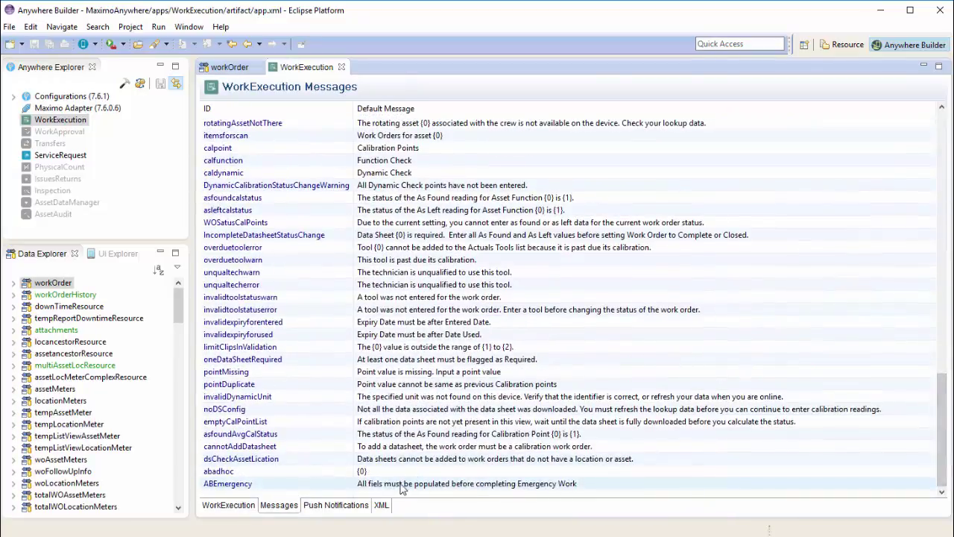
# Step: Review the details of the WEEMERGENCYWORK push notification, and close all open editors
pyautogui.click(335, 507)
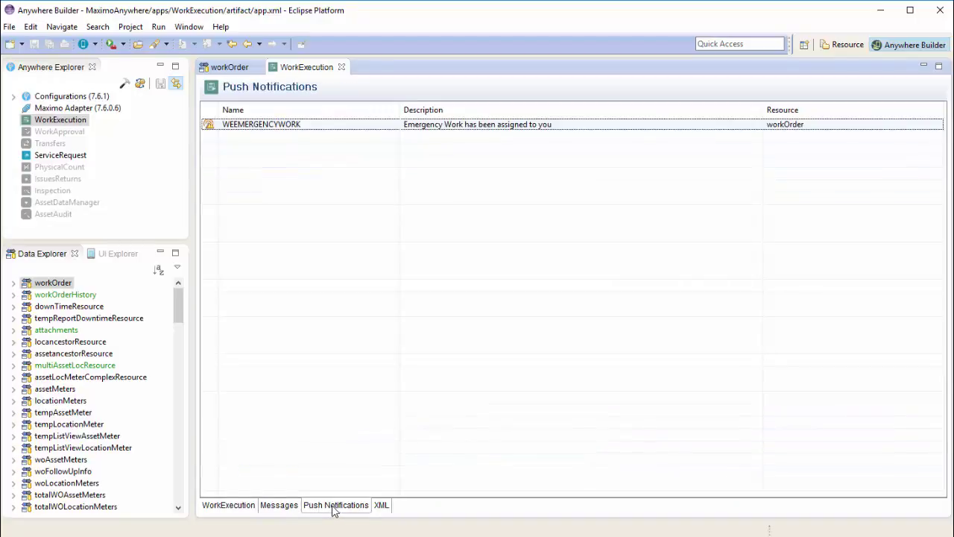
pyautogui.click(249, 129)
pyautogui.doubleClick(246, 126)
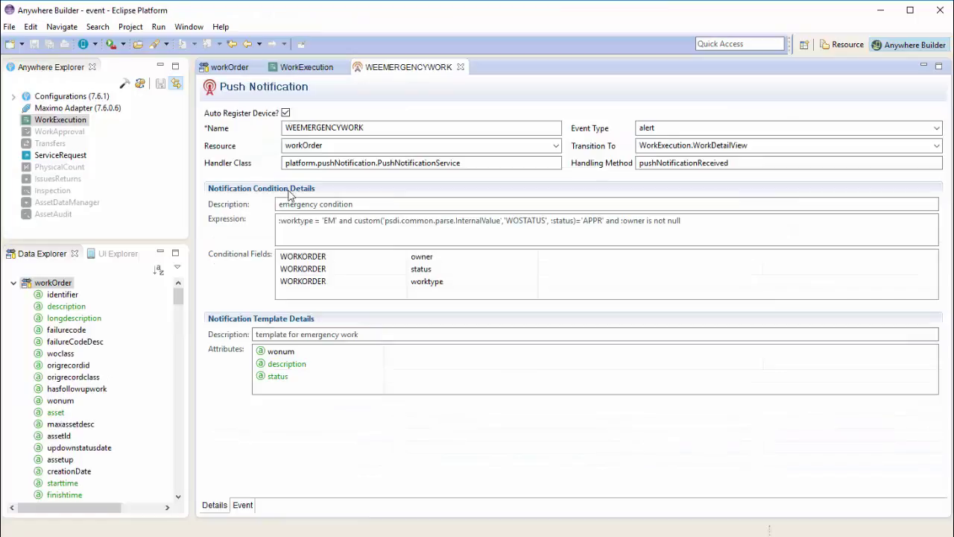
pyautogui.click(671, 128)
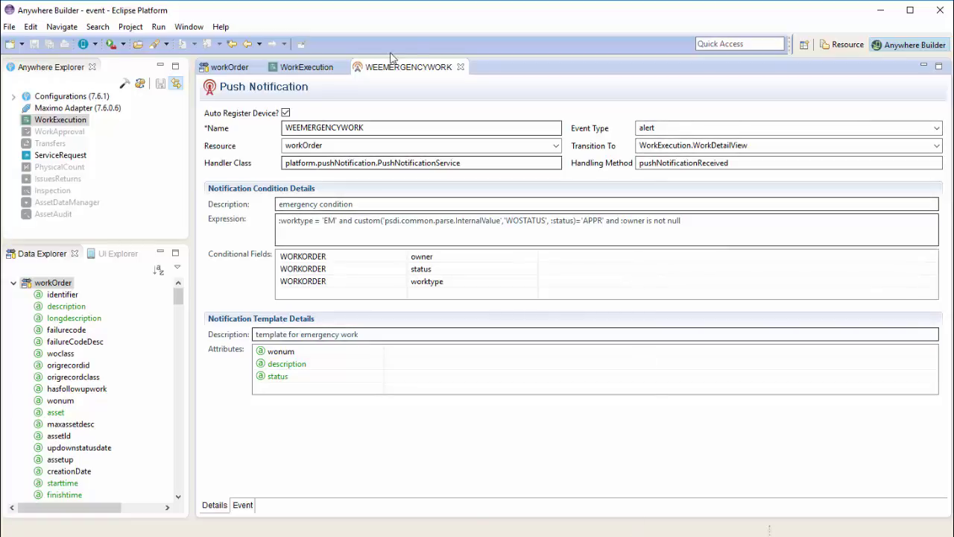
pyautogui.rightClick(230, 66)
pyautogui.click(262, 101)
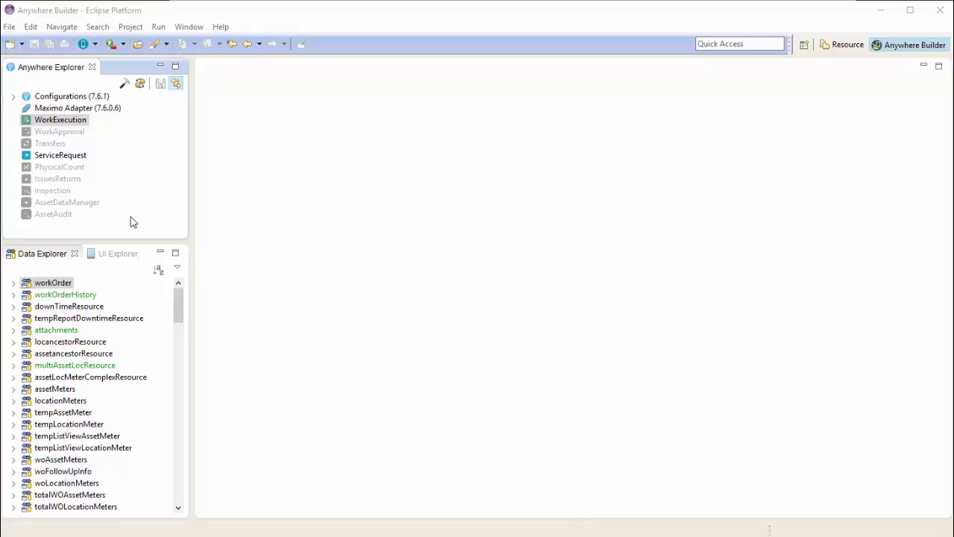
# Step: Start generating an application change package for WorkExecution and run the comparison against the original bundled WorkExecution application
pyautogui.rightClick(65, 126)
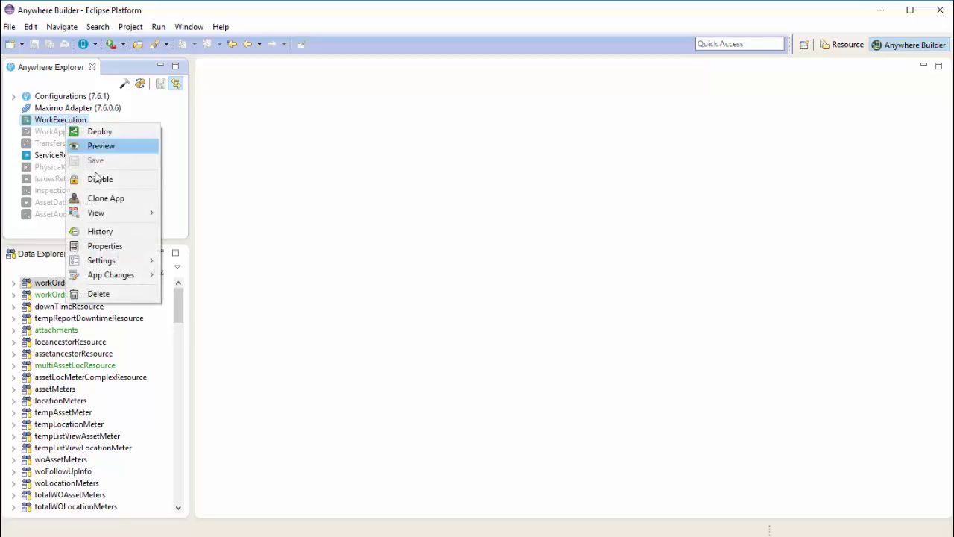
pyautogui.moveTo(131, 280)
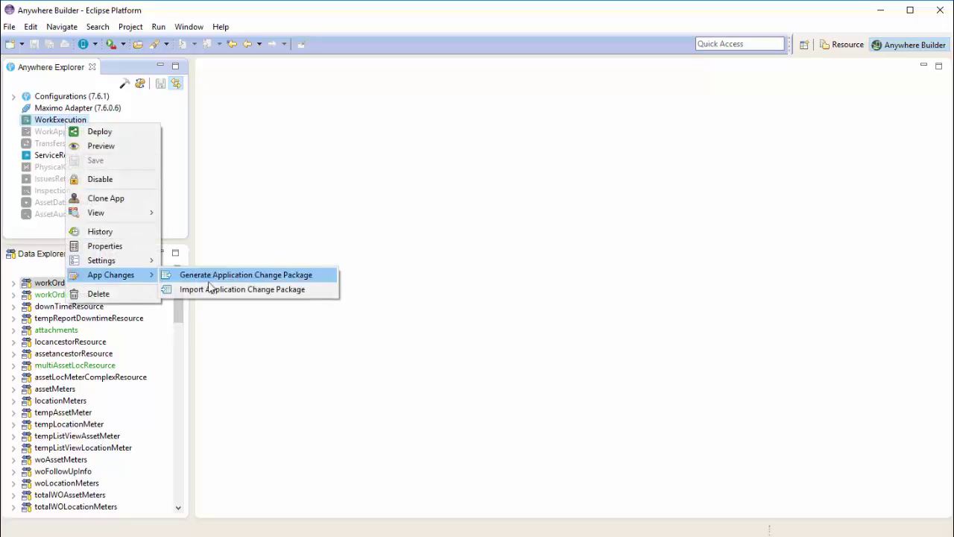
pyautogui.click(322, 281)
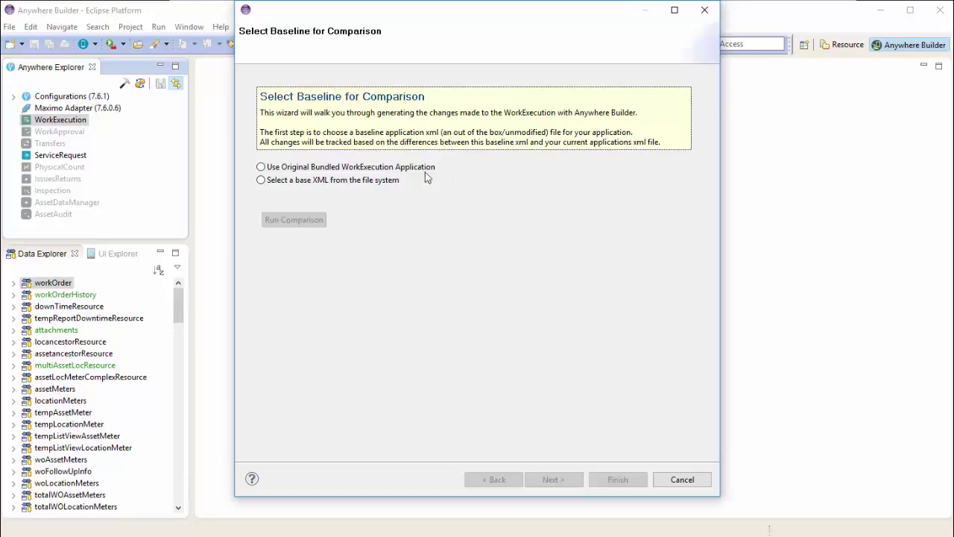
pyautogui.click(260, 168)
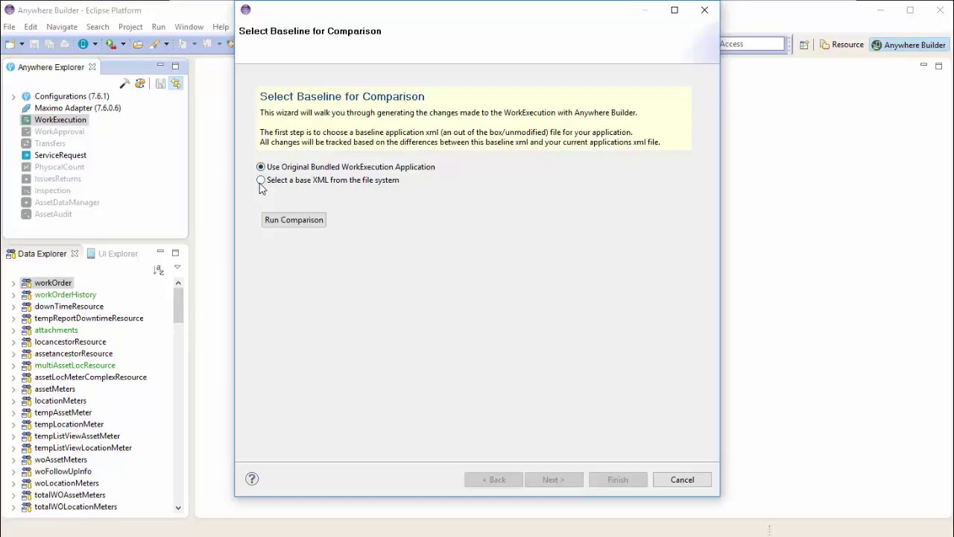
pyautogui.click(260, 183)
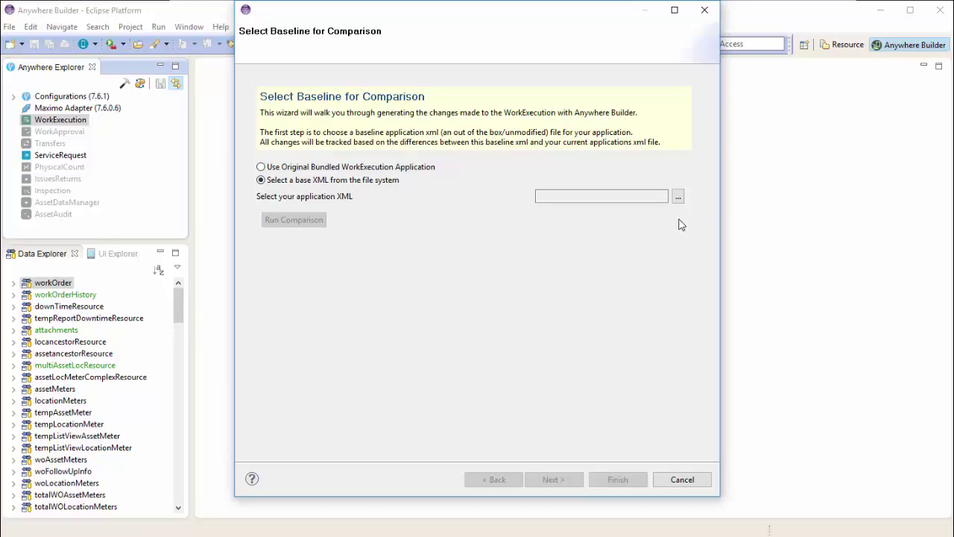
pyautogui.click(261, 167)
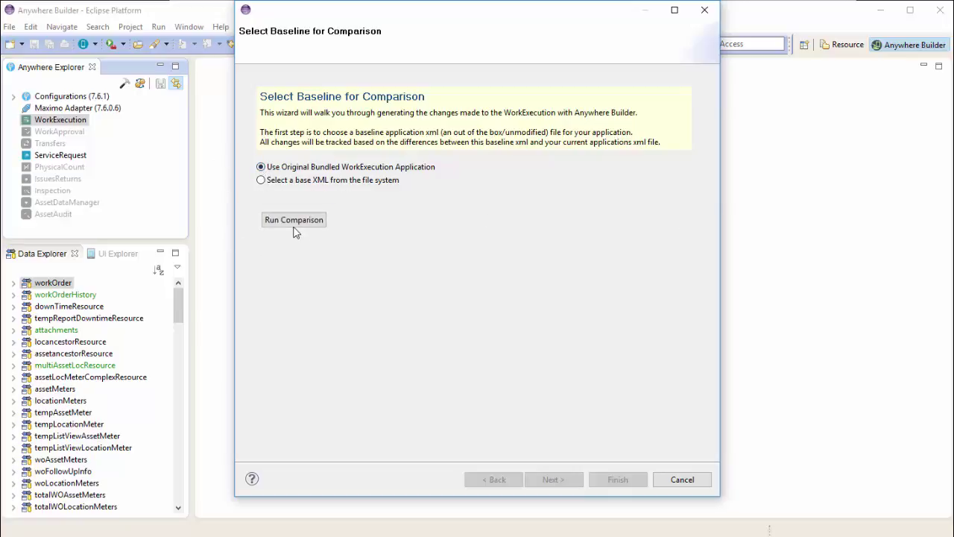
pyautogui.click(294, 224)
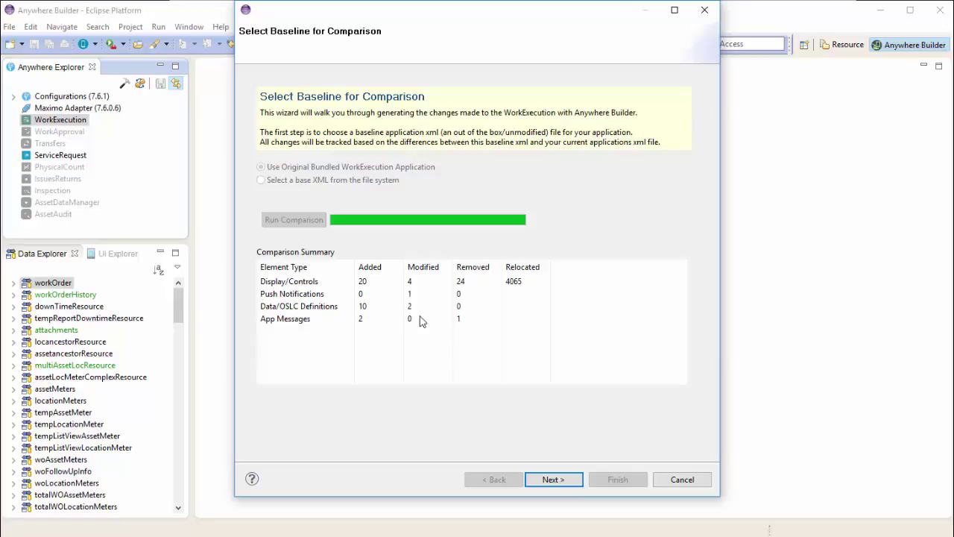
# Step: Proceed to the change review and examine each added and removed application message
pyautogui.click(570, 484)
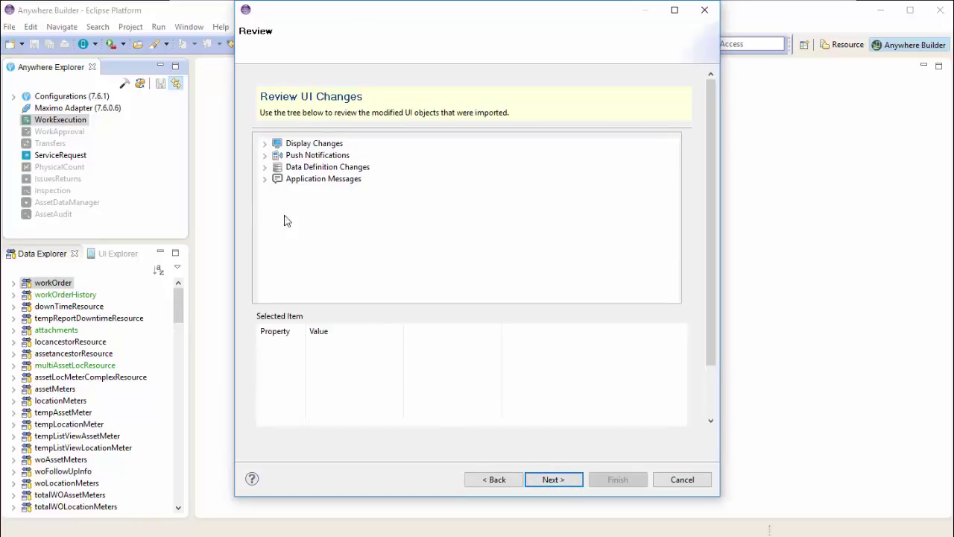
pyautogui.click(264, 180)
pyautogui.click(317, 192)
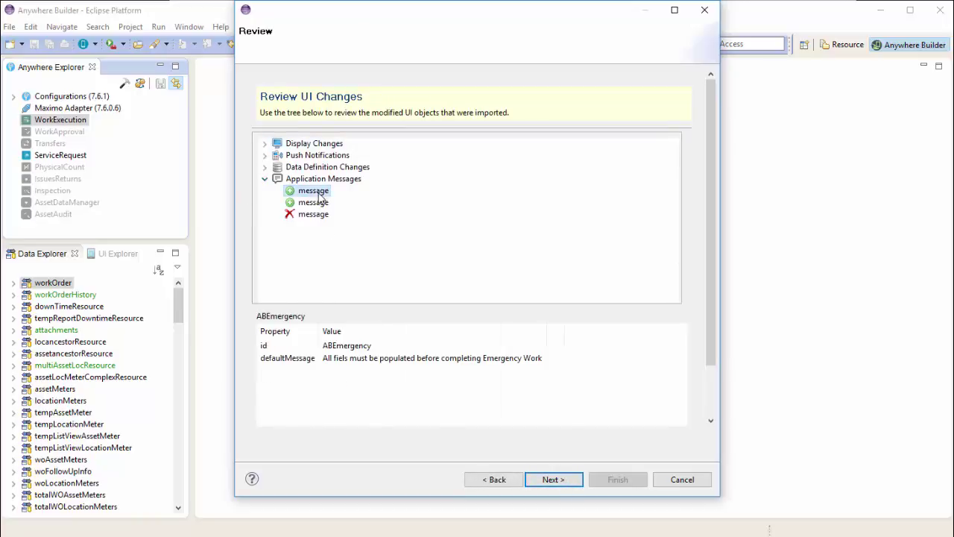
pyautogui.click(313, 203)
pyautogui.click(313, 217)
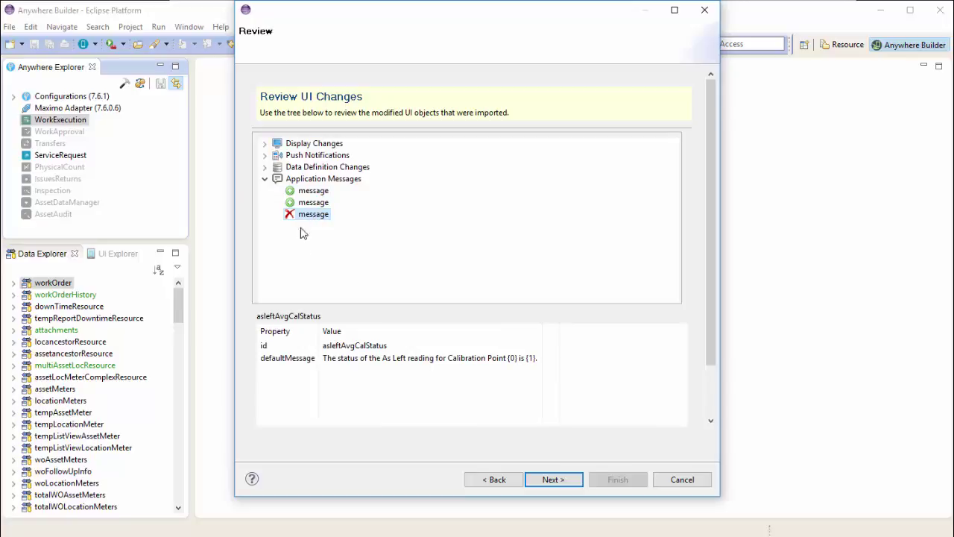
# Step: Review the modified and first added attributes under the data definition changes, and the changed push notification event
pyautogui.click(266, 168)
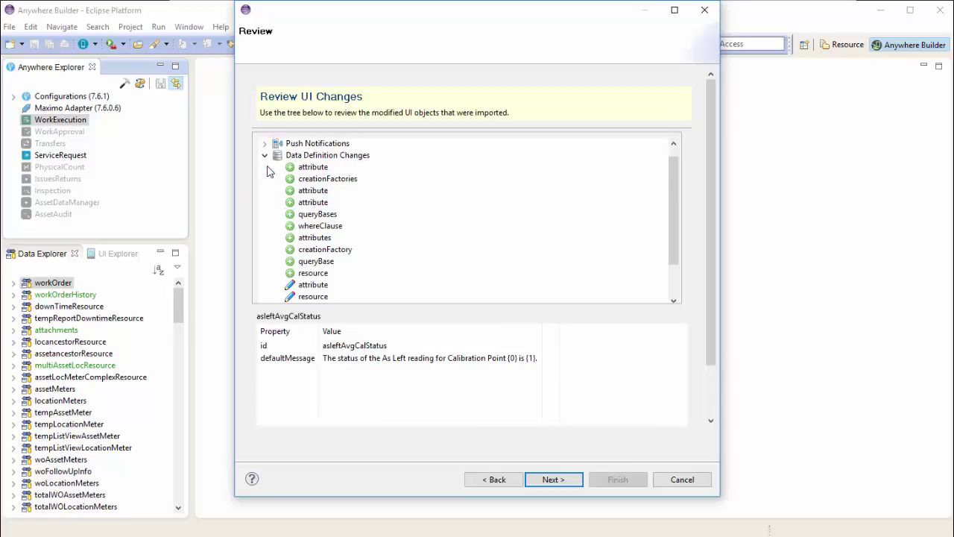
pyautogui.click(289, 285)
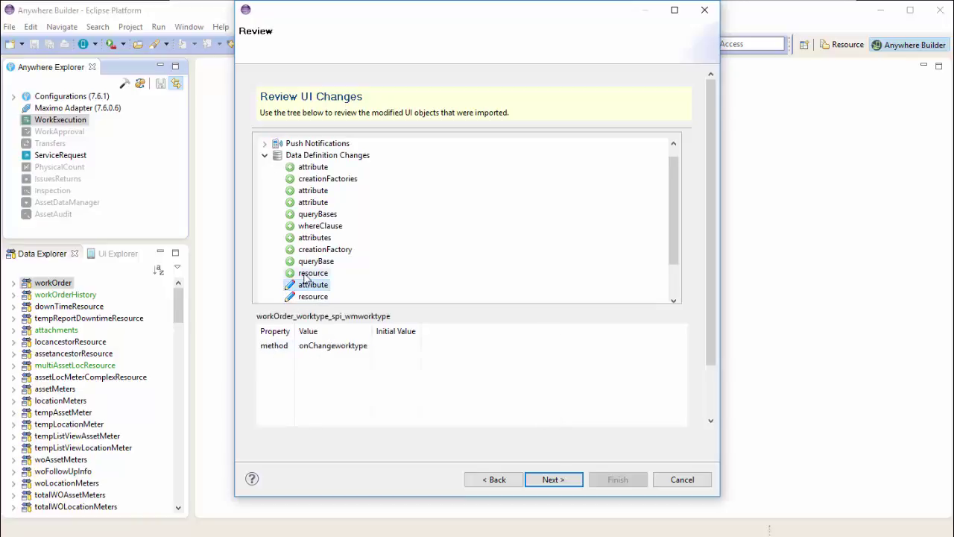
pyautogui.click(307, 168)
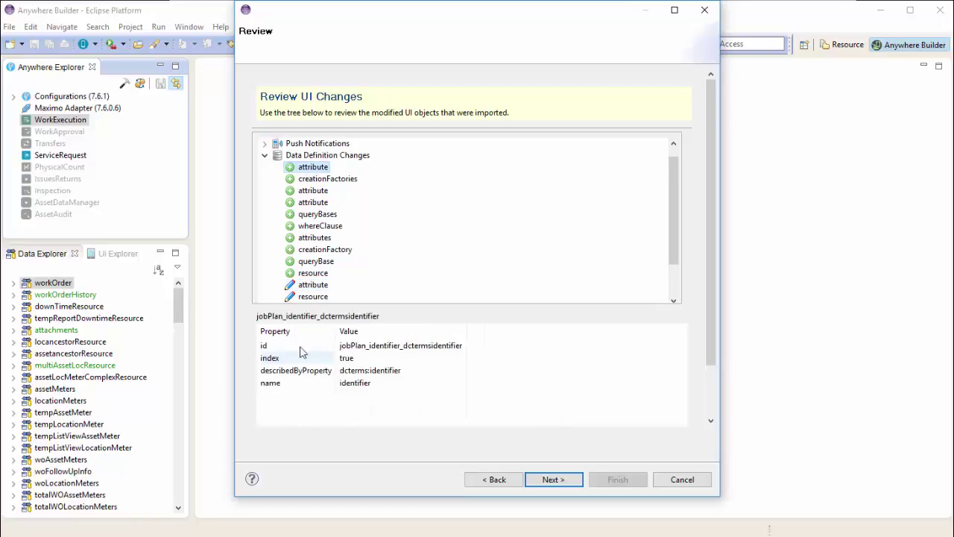
pyautogui.click(265, 155)
pyautogui.click(264, 155)
pyautogui.click(300, 168)
# Step: Look through the display changes and examine the modified text control of the work order number
pyautogui.click(265, 144)
pyautogui.scroll(-6, 336, 183)
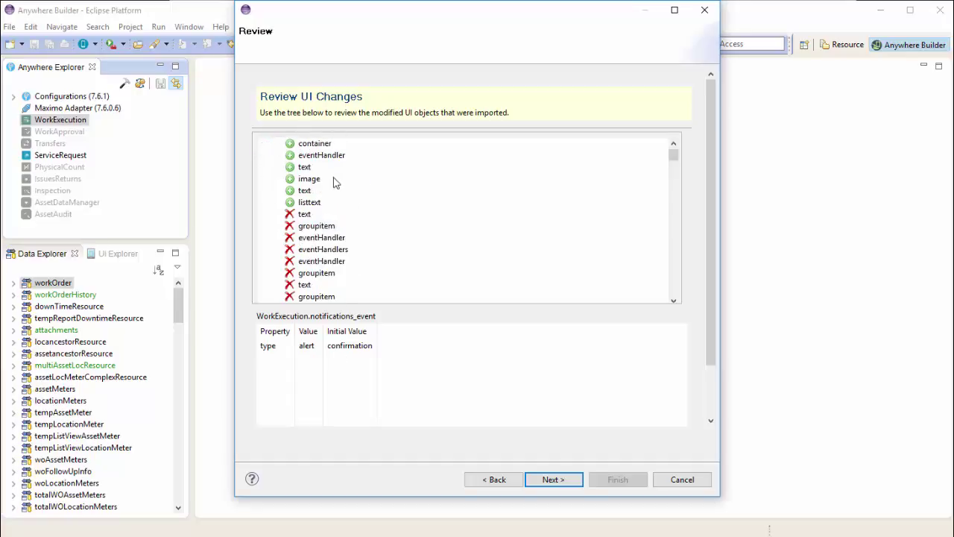
pyautogui.scroll(-10, 321, 217)
pyautogui.moveTo(673, 158); pyautogui.dragTo(669, 216)
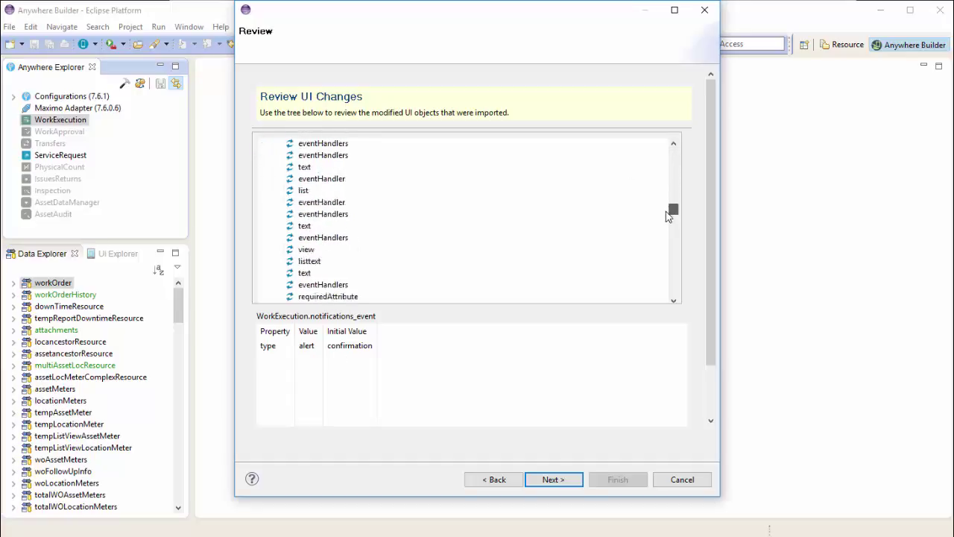
pyautogui.click(304, 167)
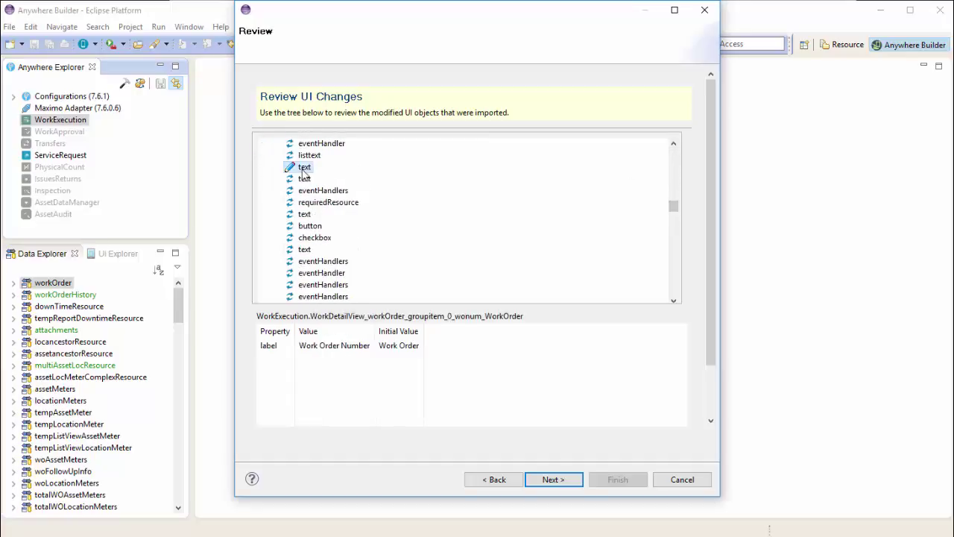
# Step: Continue to the database changes and include the DB changes file in the change package
pyautogui.click(553, 480)
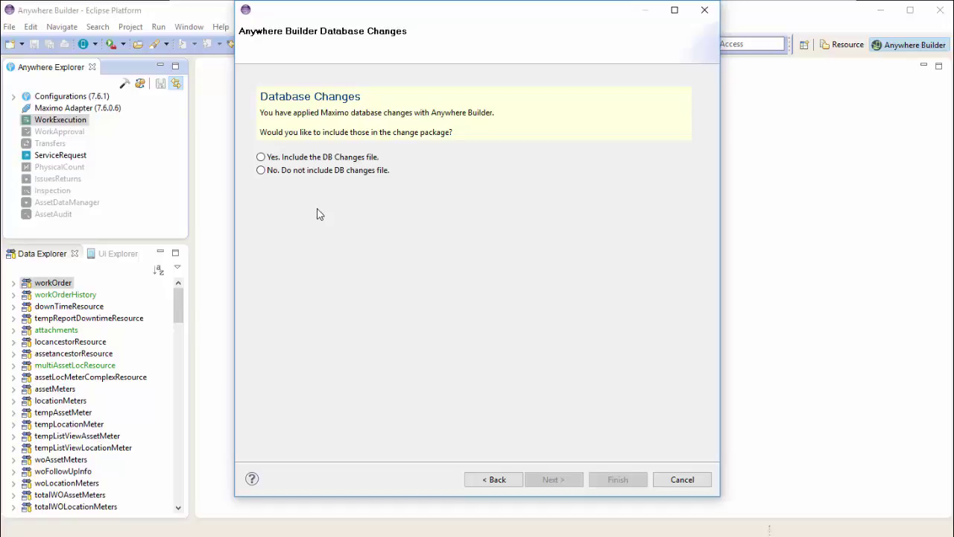
pyautogui.click(261, 158)
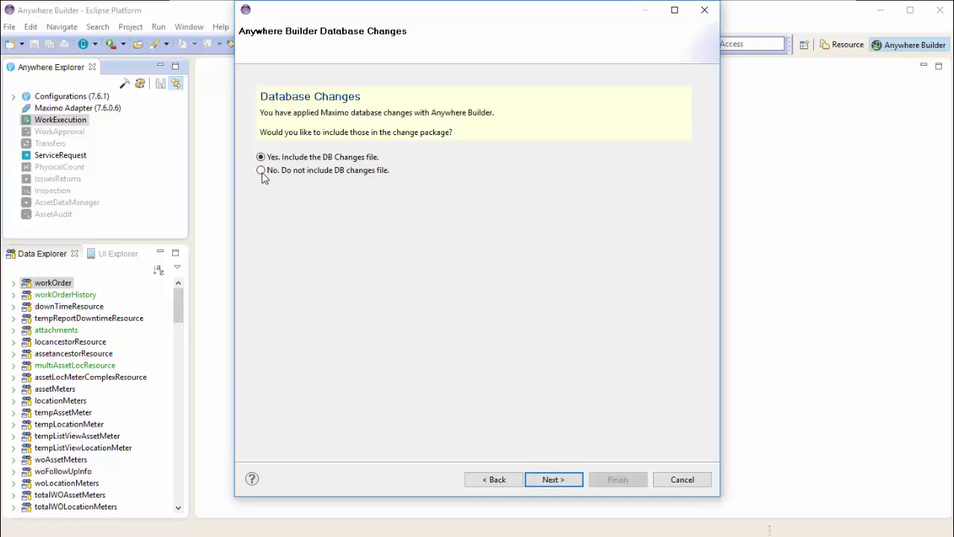
pyautogui.click(261, 172)
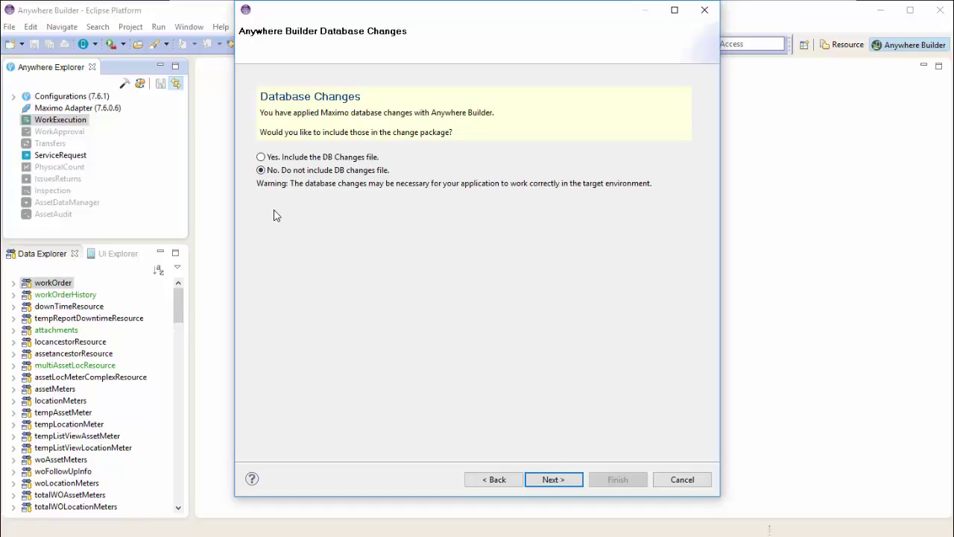
pyautogui.click(261, 159)
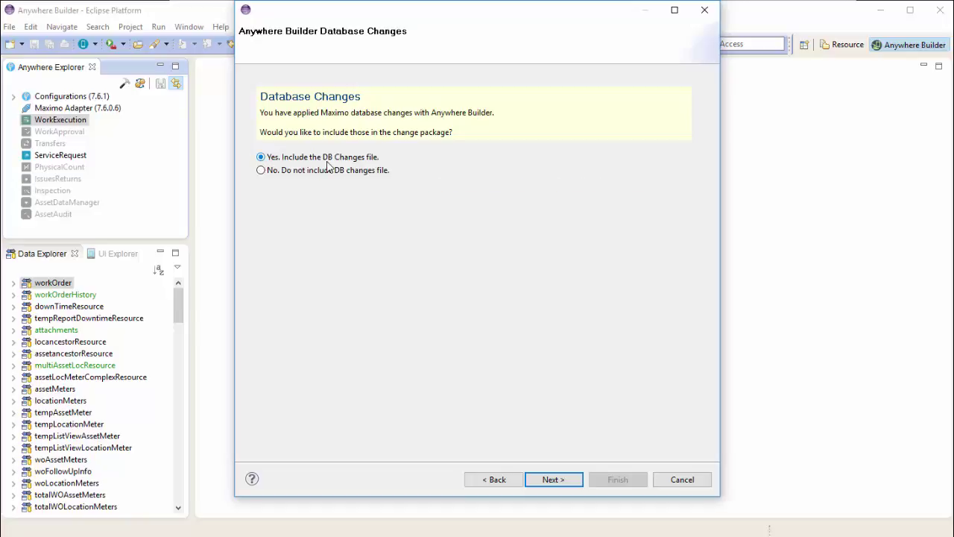
pyautogui.click(567, 482)
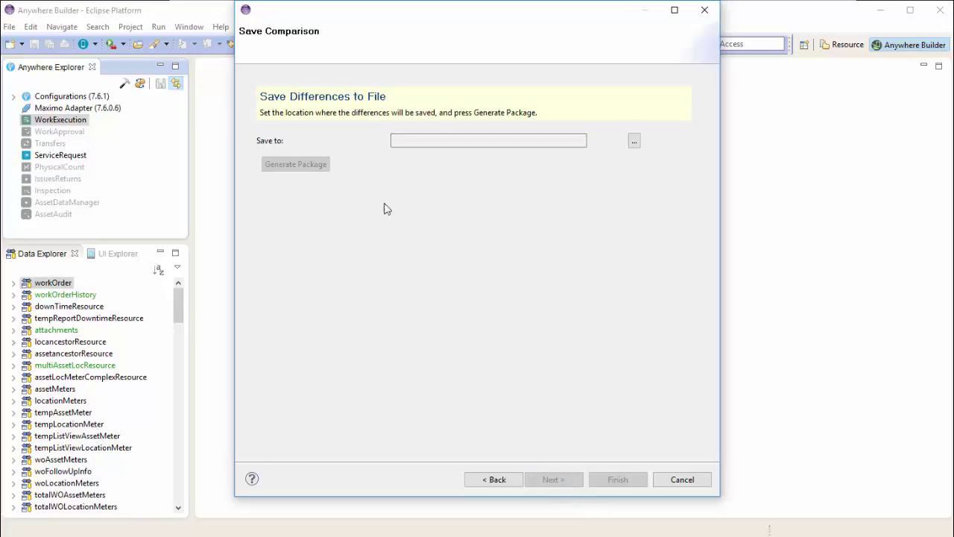
# Step: Set the change package's save location to C:\temp\devWorkExecution.zip
pyautogui.click(634, 141)
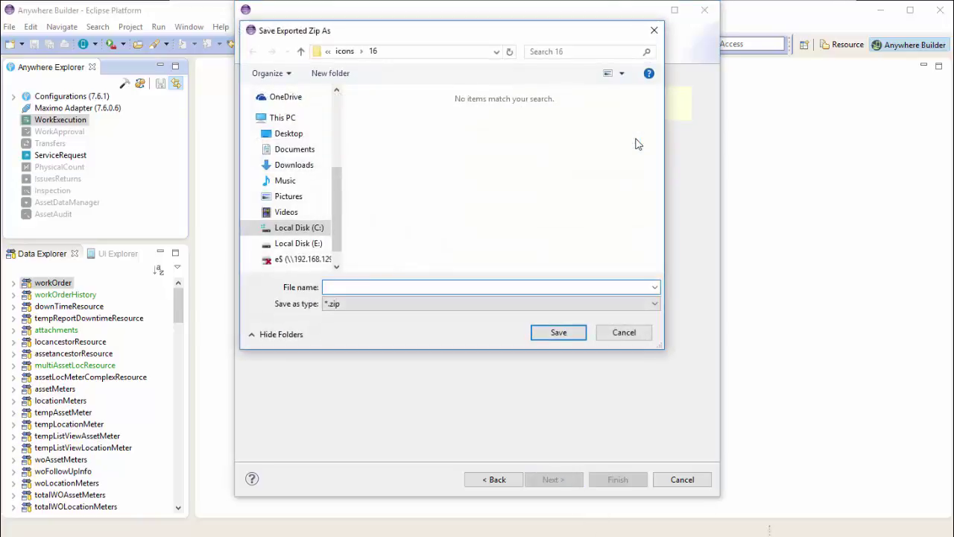
pyautogui.write('c:\\temp')
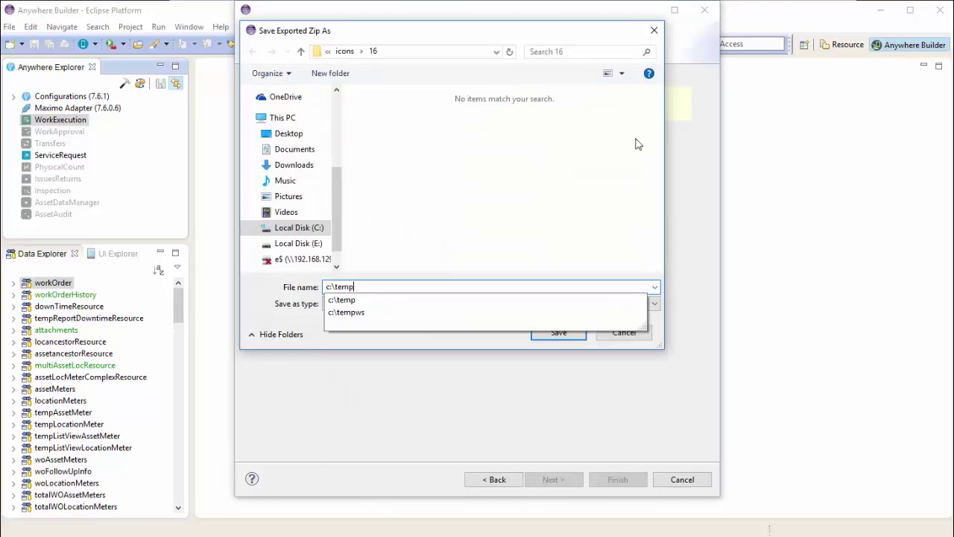
pyautogui.write('\\devWork')
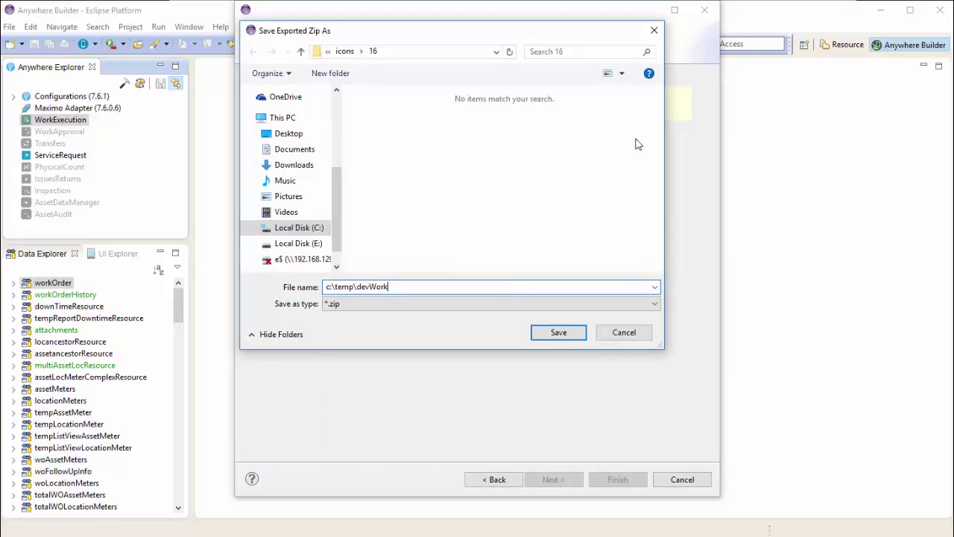
pyautogui.write('Execution')
pyautogui.click(579, 334)
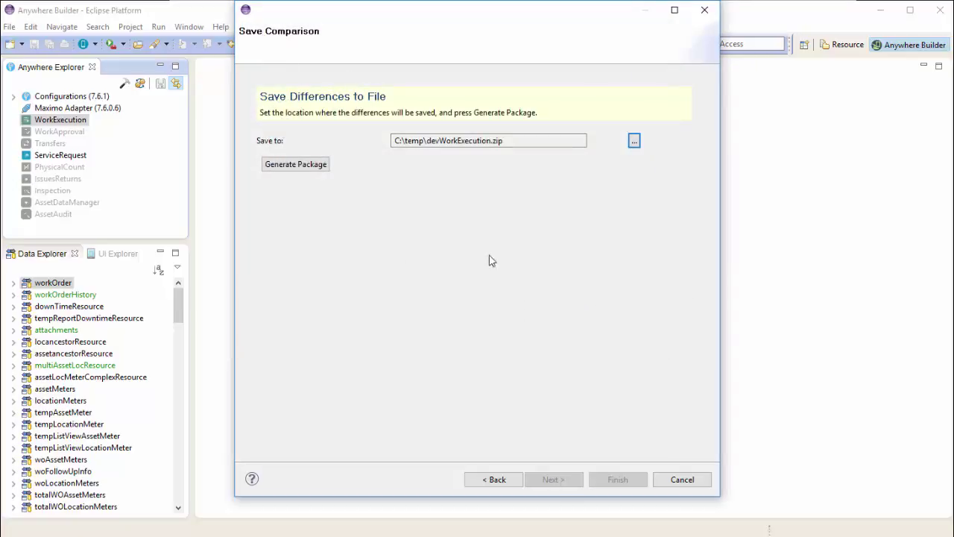
# Step: Generate the change package, look through the extracted files, and finish the wizard
pyautogui.click(311, 170)
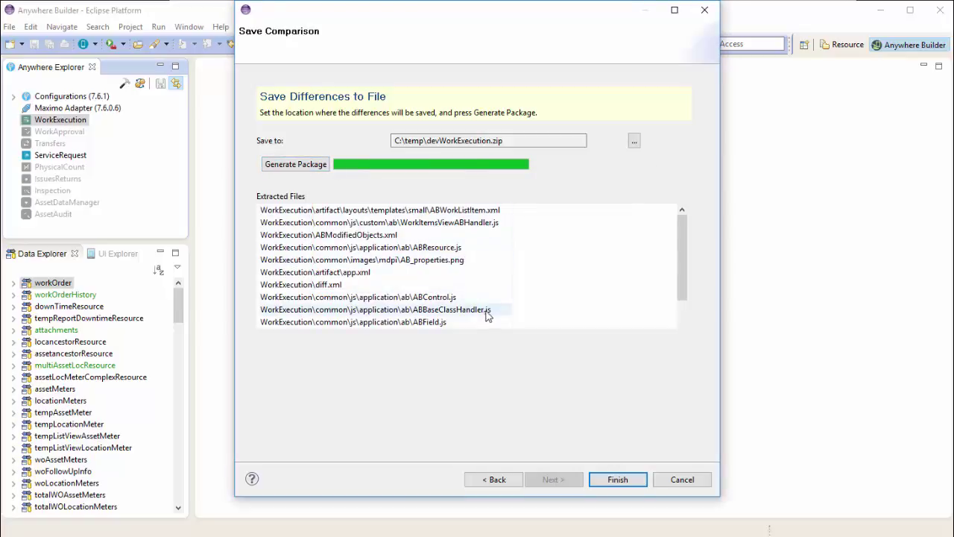
pyautogui.moveTo(686, 252); pyautogui.dragTo(680, 289)
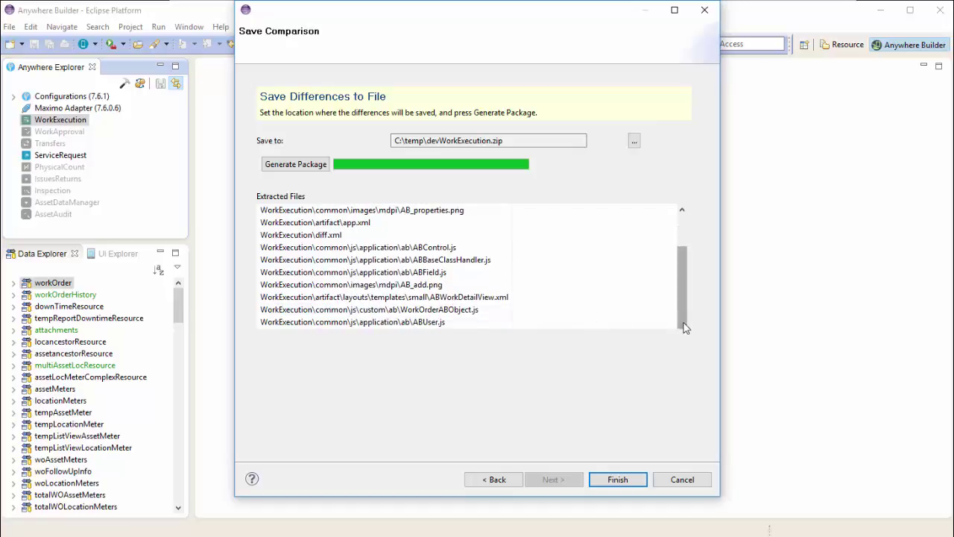
pyautogui.click(618, 479)
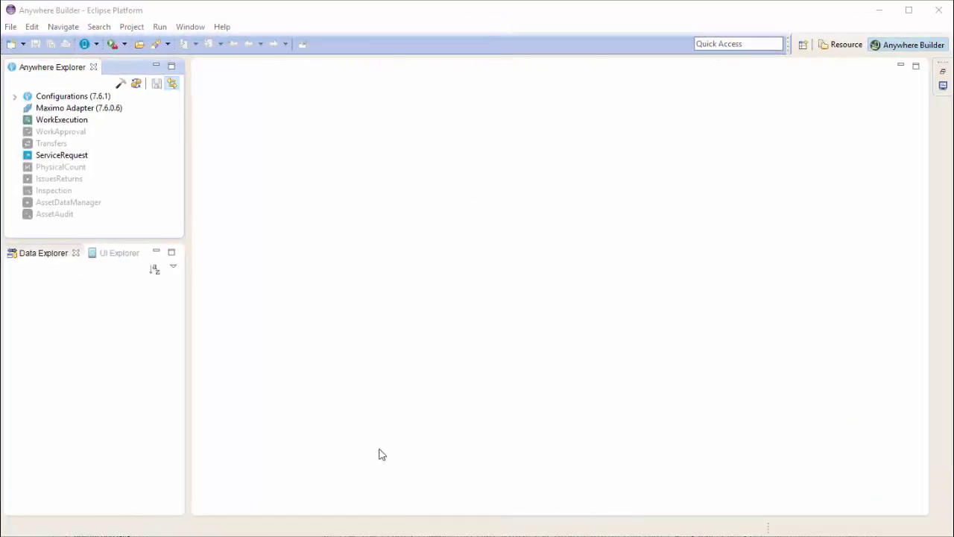
# Step: Open the WorkExecution app in the other workspace and view its start page and Work Order Details view
pyautogui.click(52, 120)
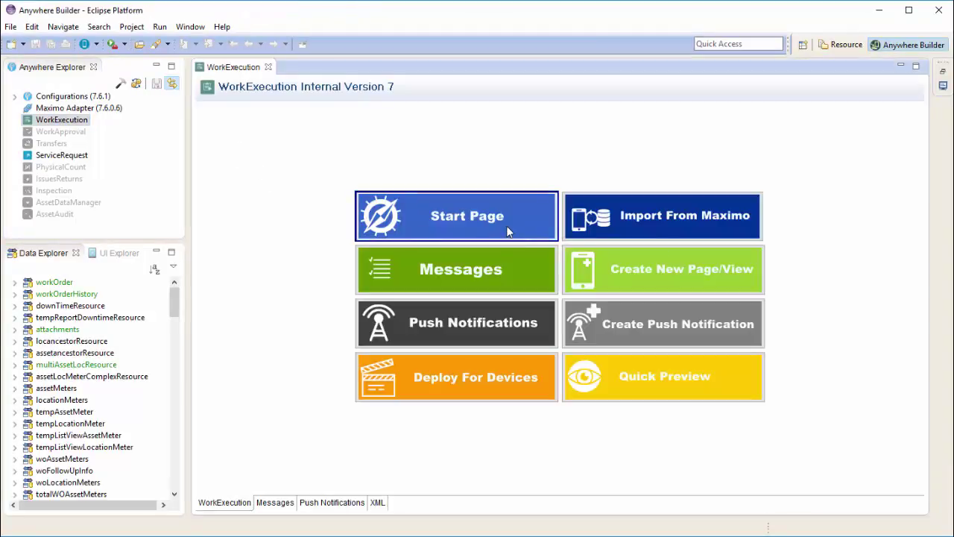
pyautogui.click(507, 227)
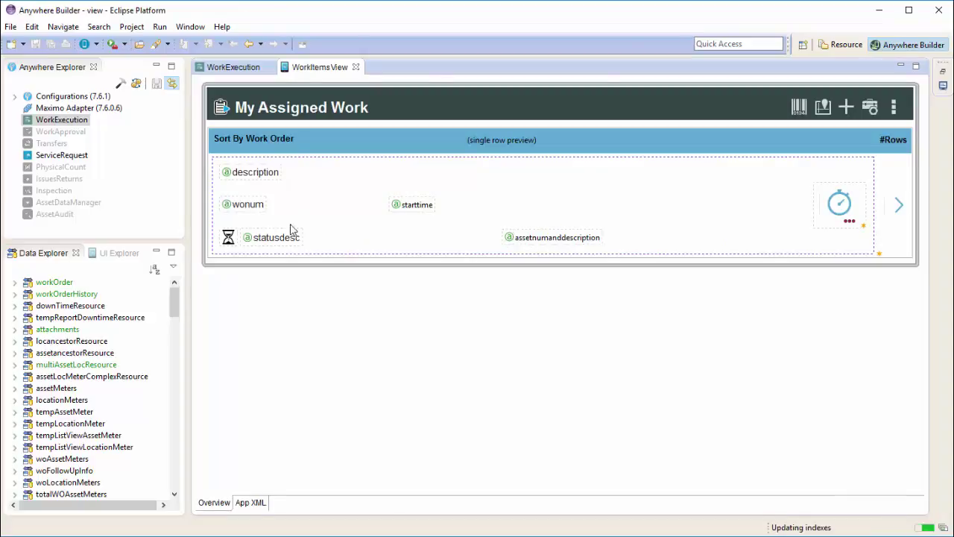
pyautogui.click(636, 209)
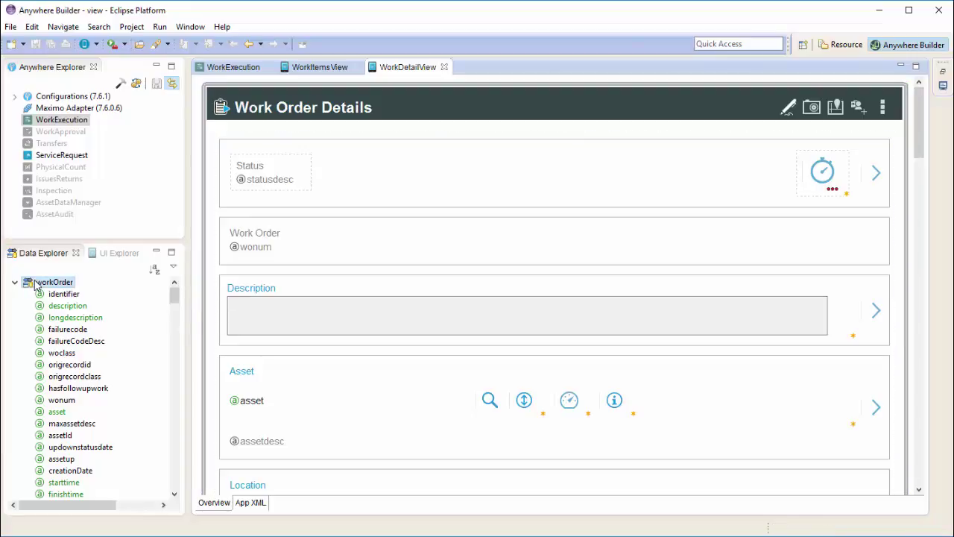
# Step: Check the workOrder resource's worktype attribute for an OnChange script, and close the attribute editor and both views
pyautogui.scroll(-4, 35, 299)
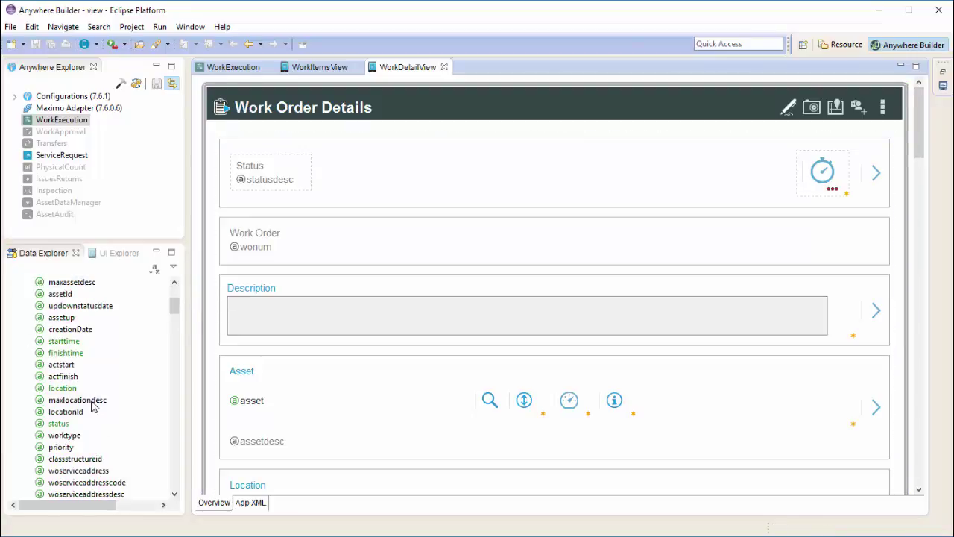
pyautogui.doubleClick(65, 436)
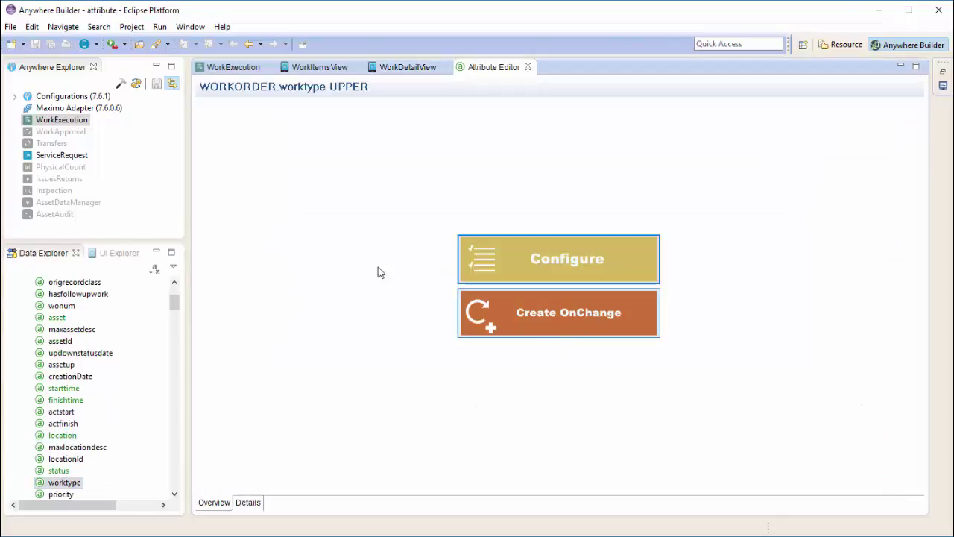
pyautogui.click(529, 67)
pyautogui.click(448, 67)
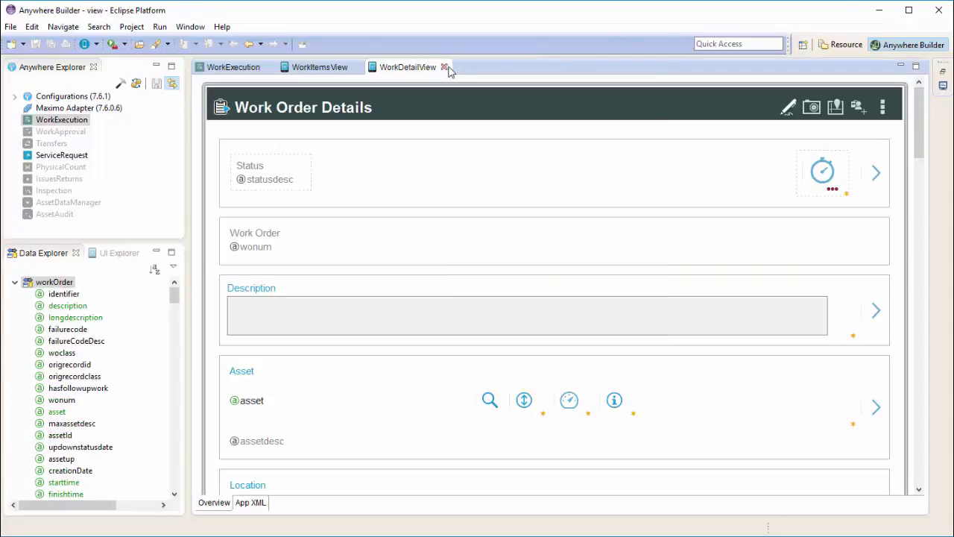
pyautogui.click(356, 67)
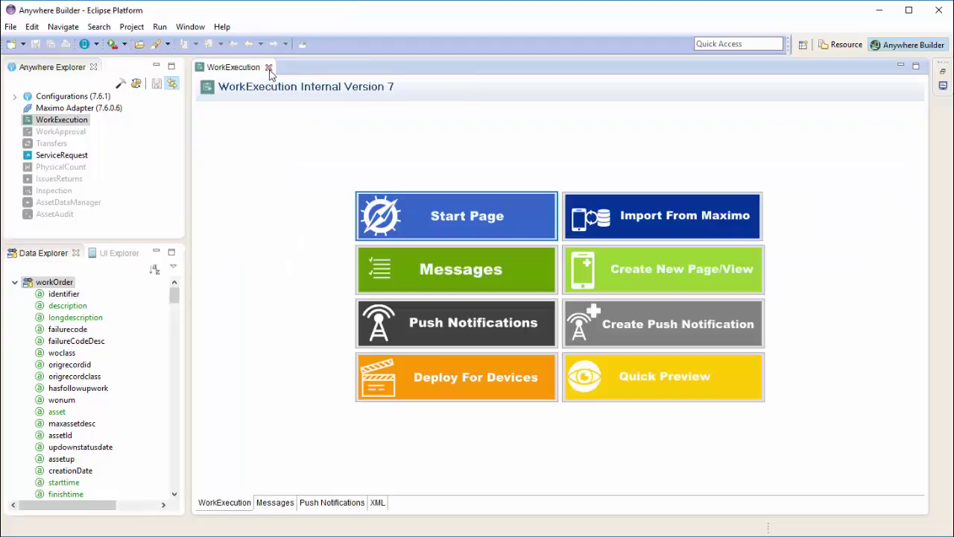
# Step: Close the WorkExecution editor, start importing an application change package into WorkExecution, and choose C:\temp\devWorkExecution.zip as the file
pyautogui.click(268, 67)
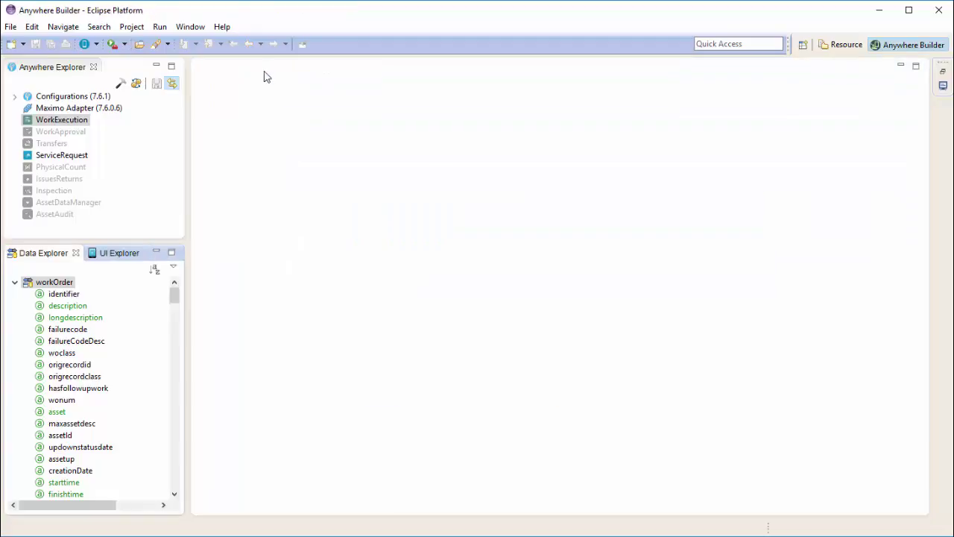
pyautogui.rightClick(55, 127)
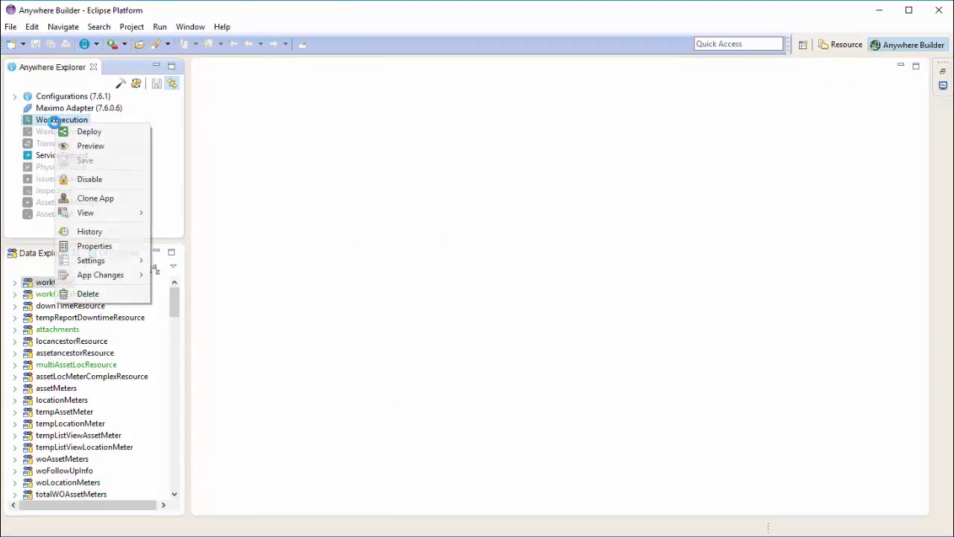
pyautogui.moveTo(94, 283)
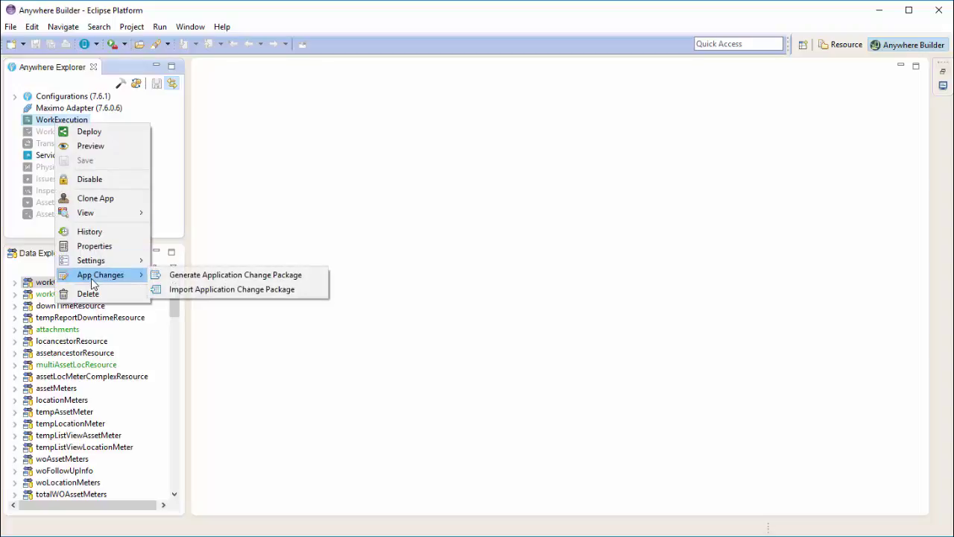
pyautogui.click(259, 296)
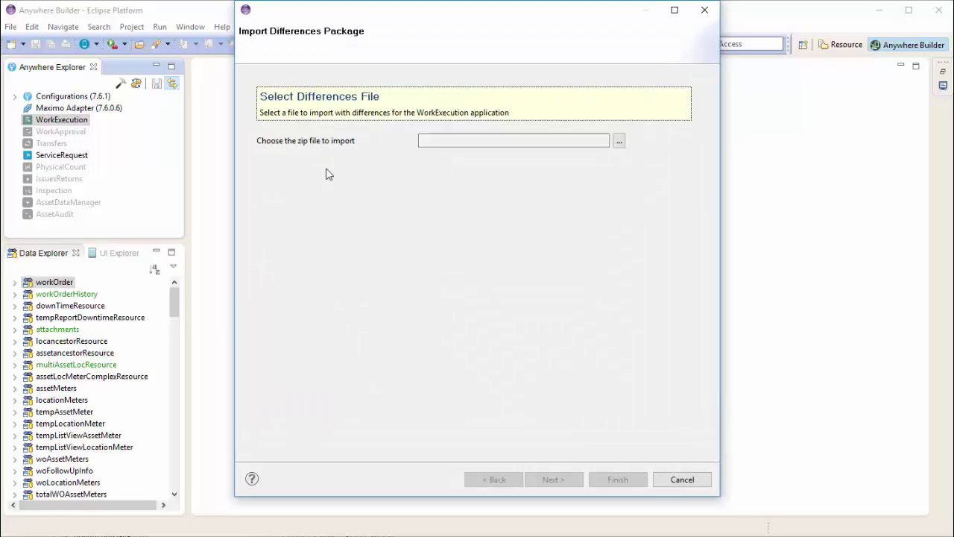
pyautogui.click(620, 146)
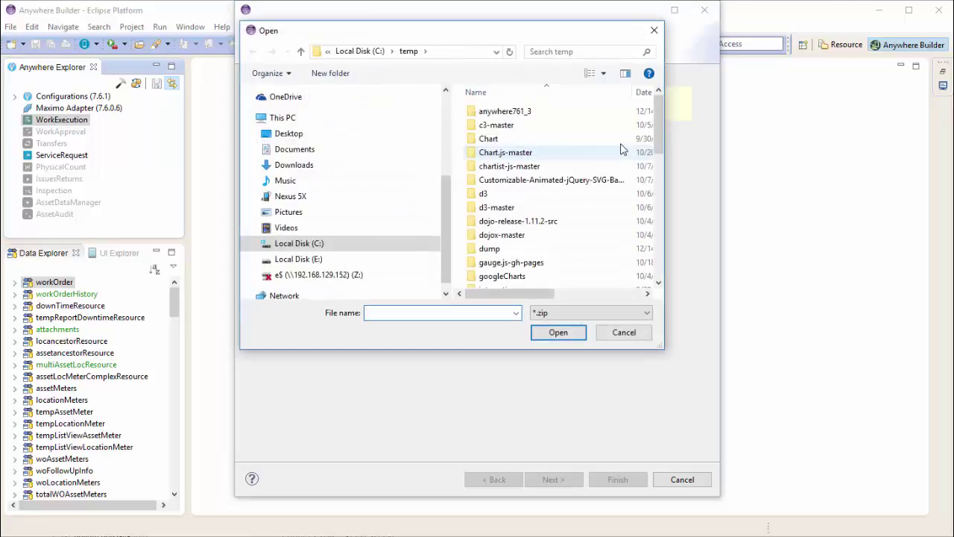
pyautogui.click(642, 94)
pyautogui.doubleClick(522, 109)
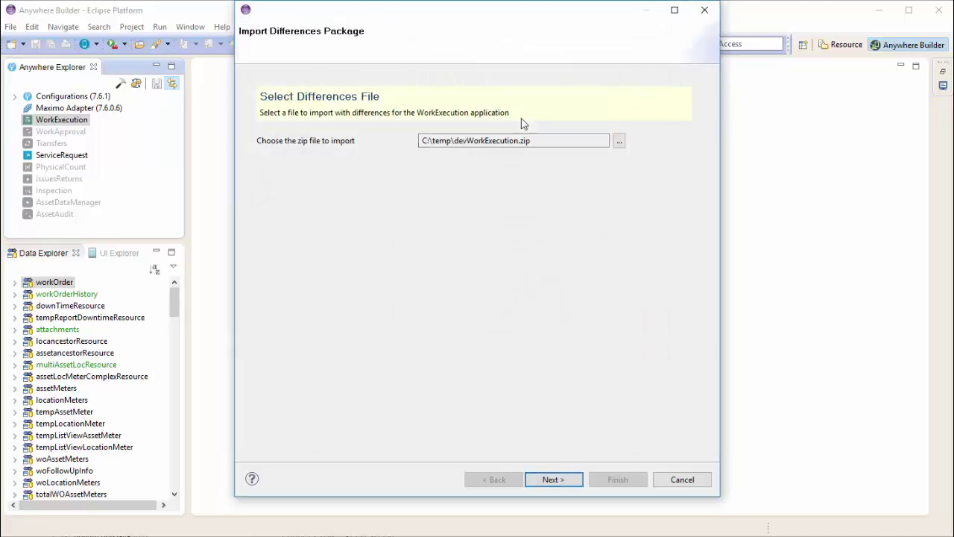
# Step: Confirm the application backup, extract the package into WorkExecution, and look through the extracted files before continuing
pyautogui.click(574, 485)
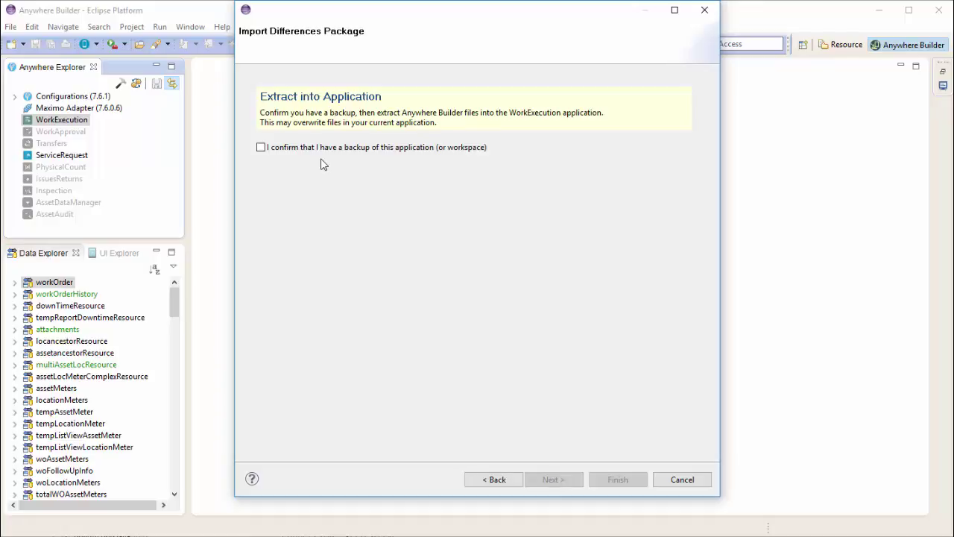
pyautogui.click(261, 148)
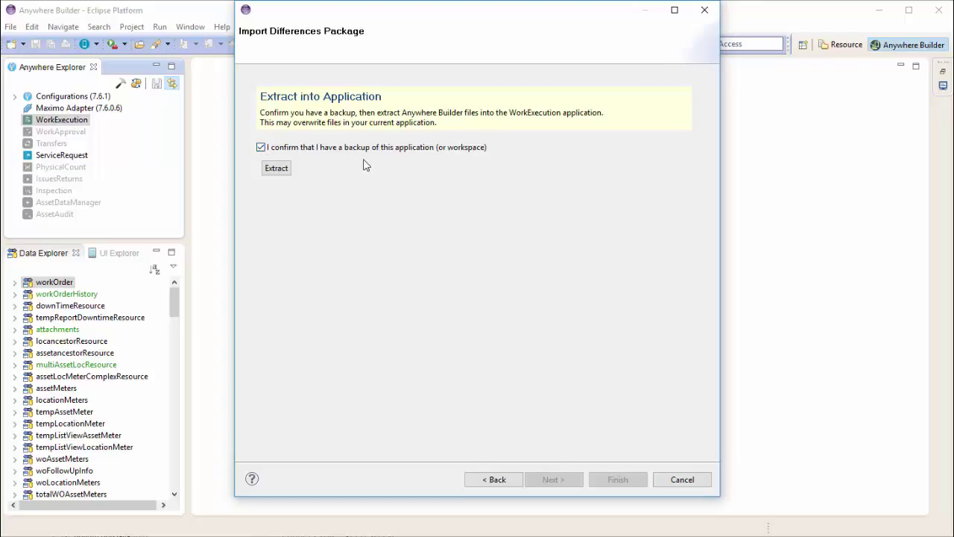
pyautogui.click(276, 169)
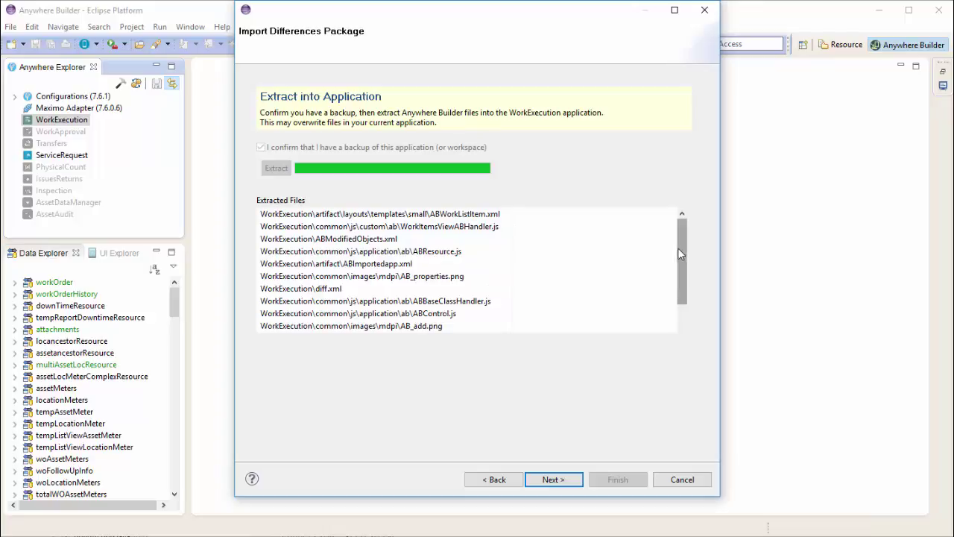
pyautogui.moveTo(677, 248); pyautogui.dragTo(677, 296)
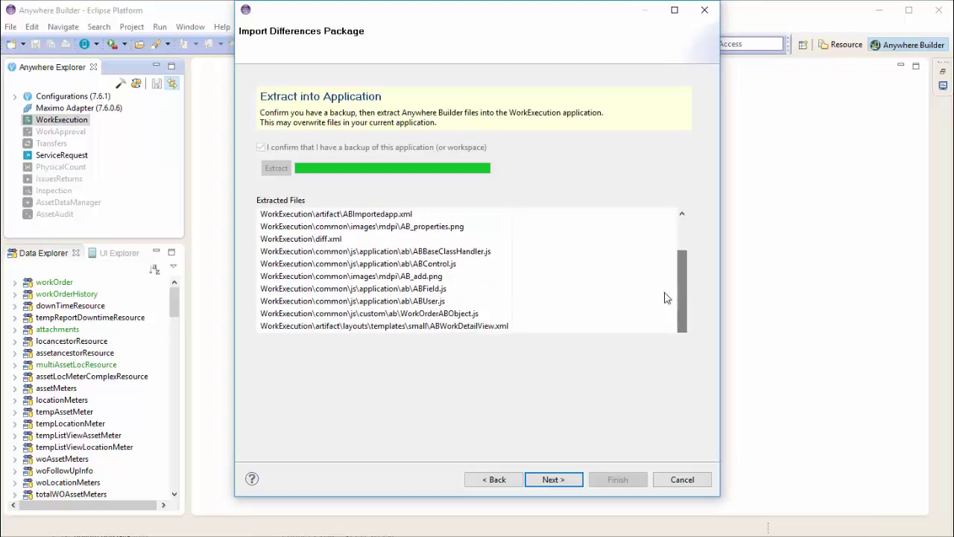
pyautogui.click(554, 480)
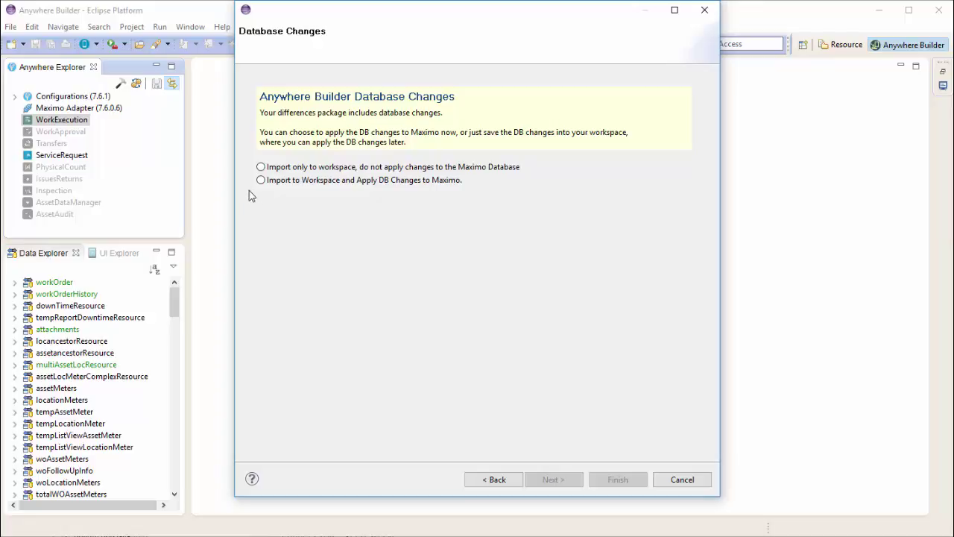
# Step: Import the database changes to the workspace and apply them to Maximo, confirming the database backup
pyautogui.click(261, 167)
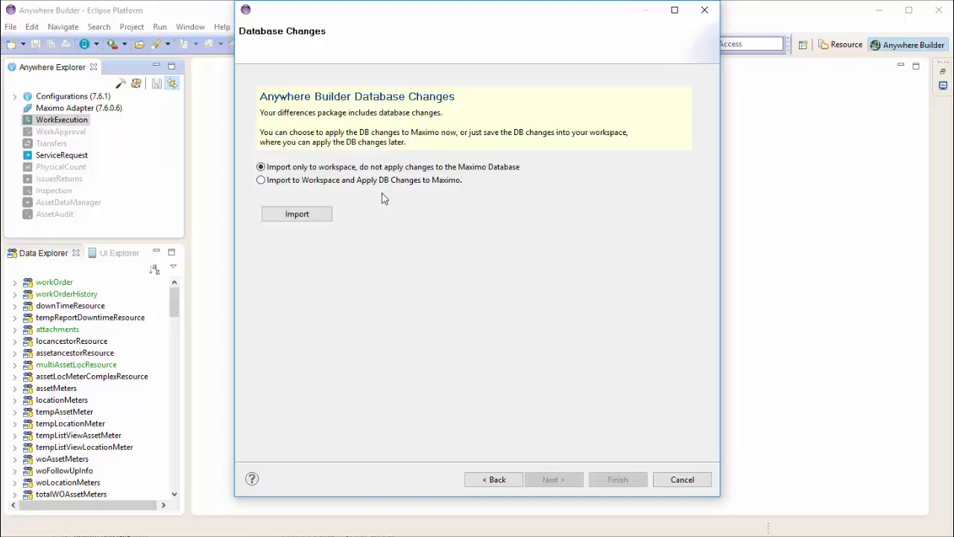
pyautogui.click(261, 180)
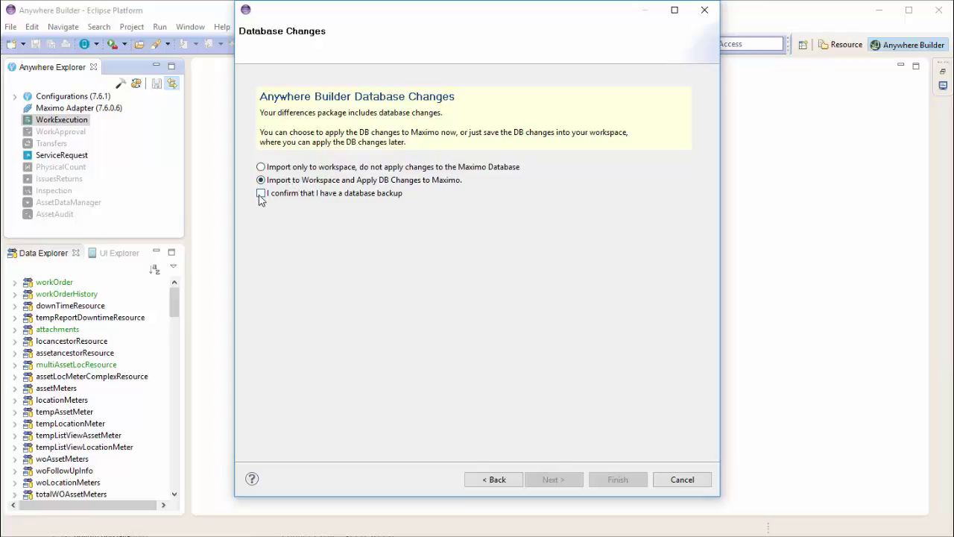
pyautogui.click(261, 194)
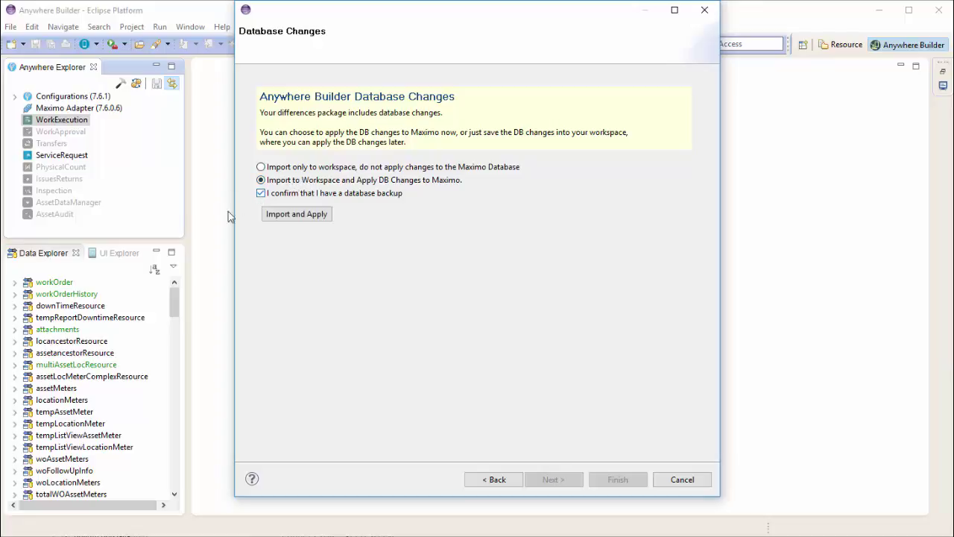
pyautogui.click(297, 214)
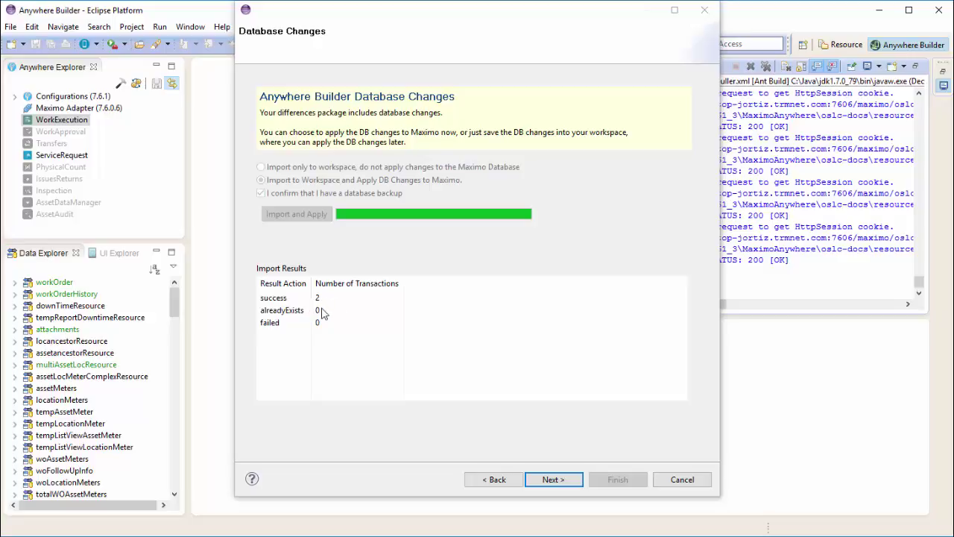
pyautogui.click(568, 480)
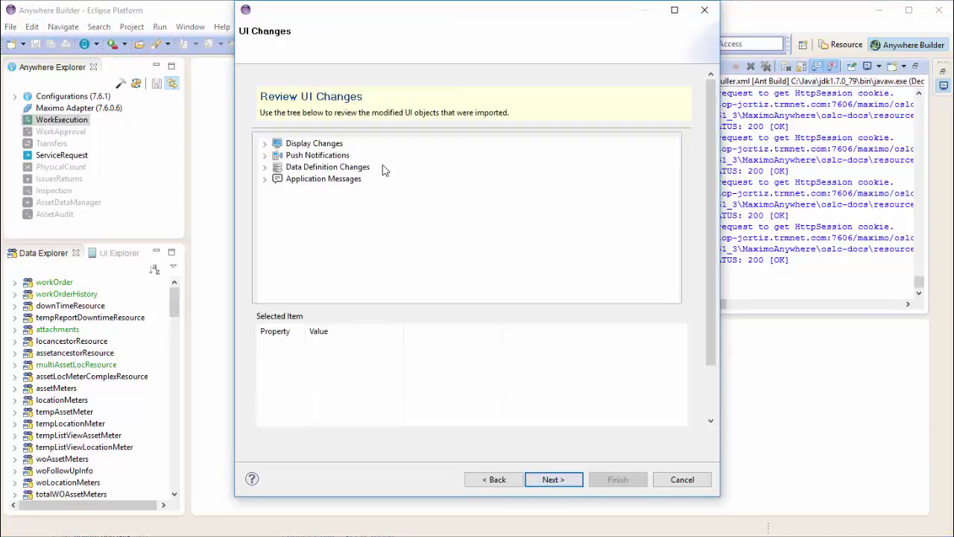
# Step: Review the imported application messages, data definition, push notification and display changes, and continue to applying the UI changes
pyautogui.click(265, 179)
pyautogui.click(265, 167)
pyautogui.scroll(-3, 322, 238)
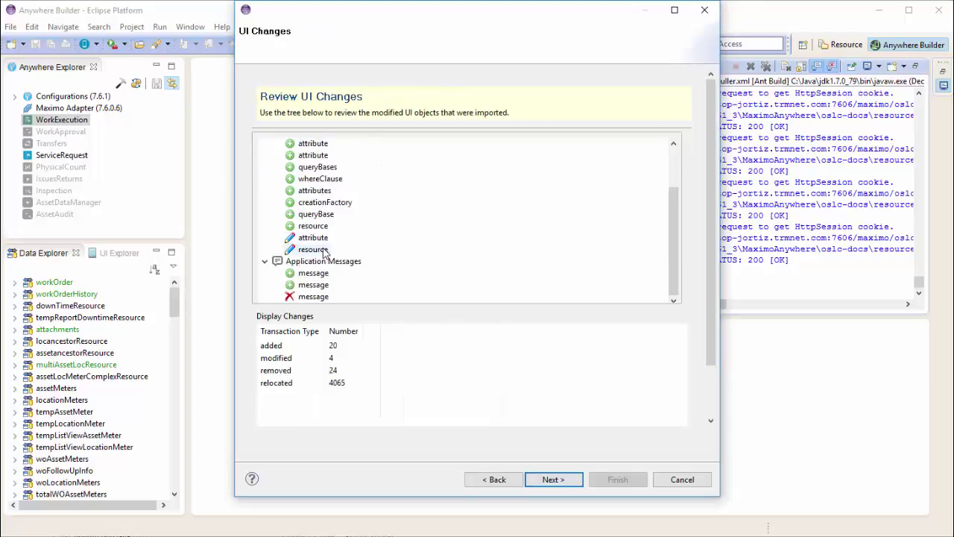
pyautogui.scroll(3, 328, 240)
pyautogui.click(265, 155)
pyautogui.click(304, 167)
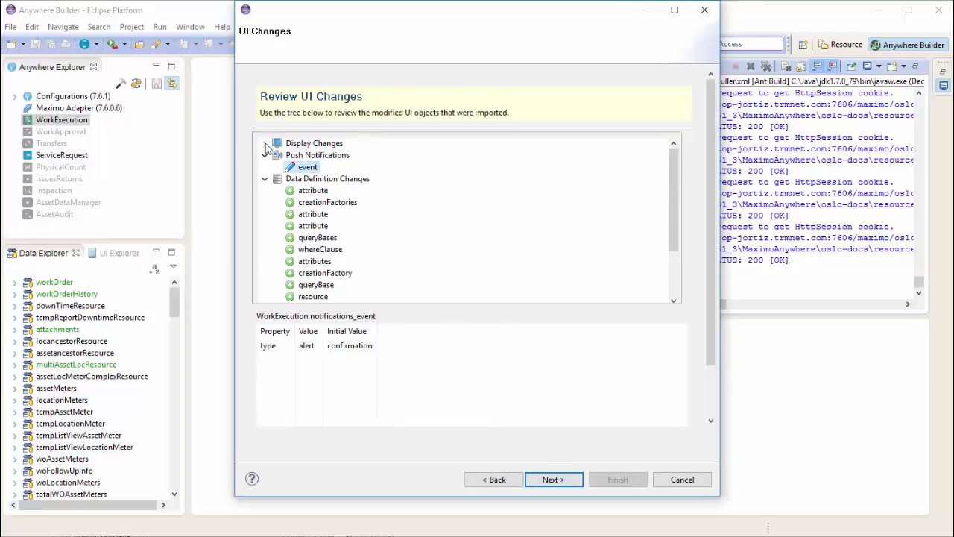
pyautogui.click(265, 143)
pyautogui.moveTo(674, 168)
pyautogui.mouseDown()
pyautogui.moveTo(673, 217)
pyautogui.moveTo(673, 158)
pyautogui.mouseUp()
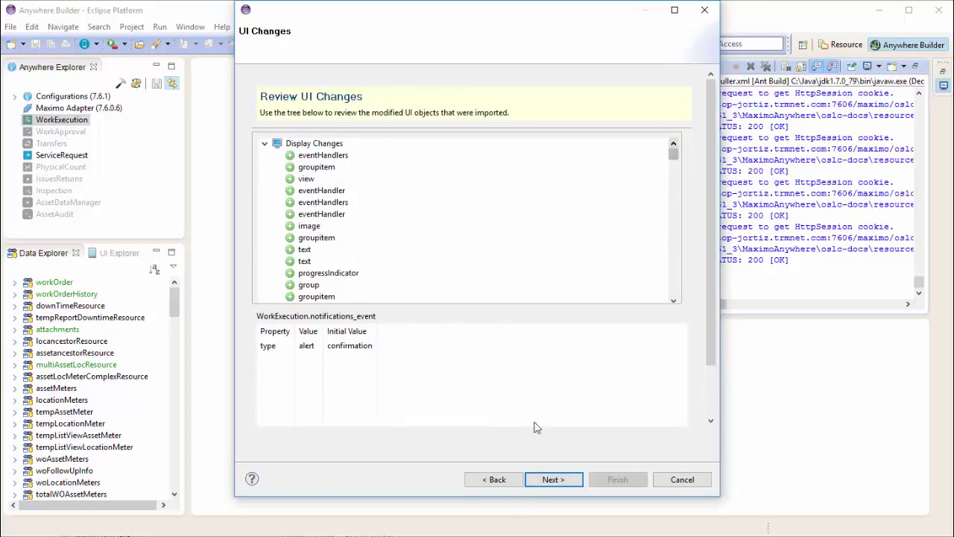
pyautogui.click(553, 479)
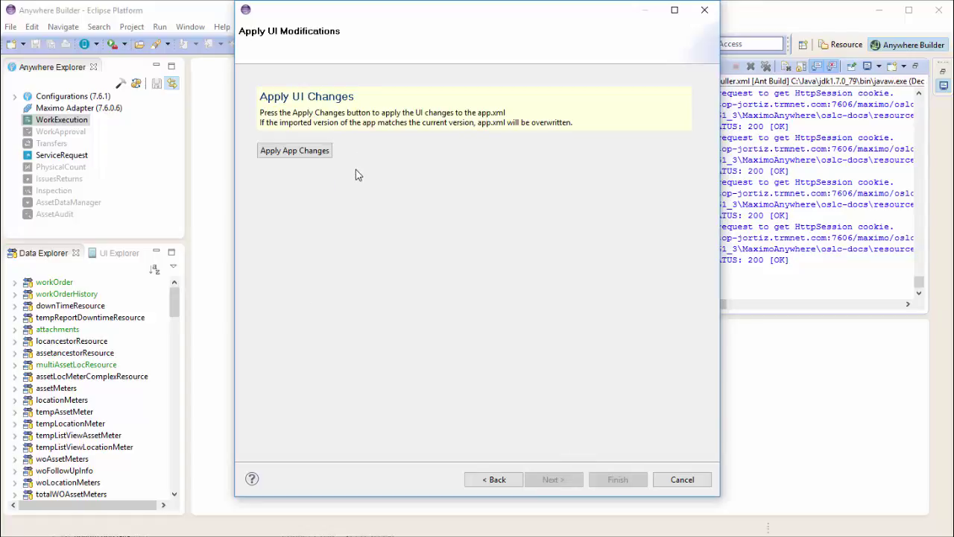
# Step: Apply the app changes to WorkExecution, look through the result messages, and finish the import wizard
pyautogui.click(300, 160)
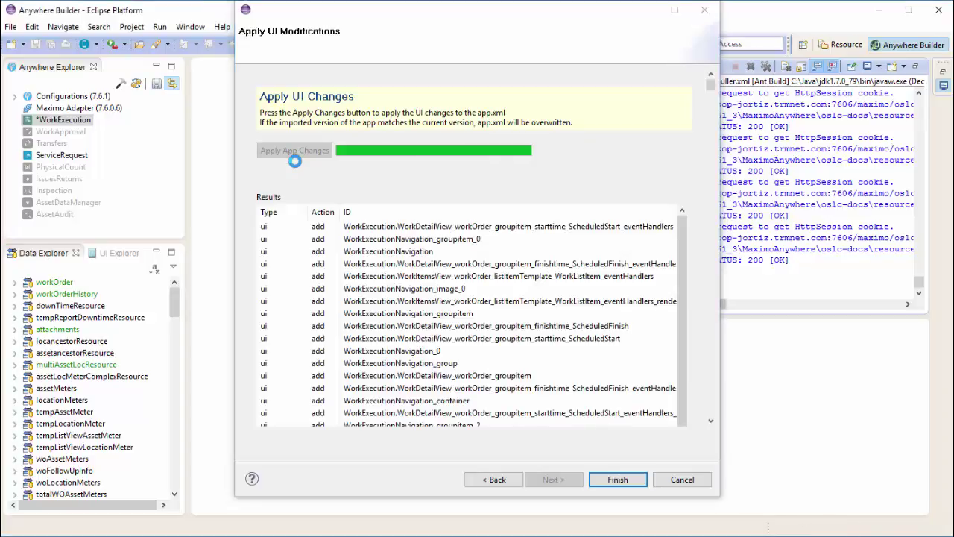
pyautogui.moveTo(710, 85); pyautogui.dragTo(712, 418)
pyautogui.moveTo(447, 407); pyautogui.dragTo(690, 88)
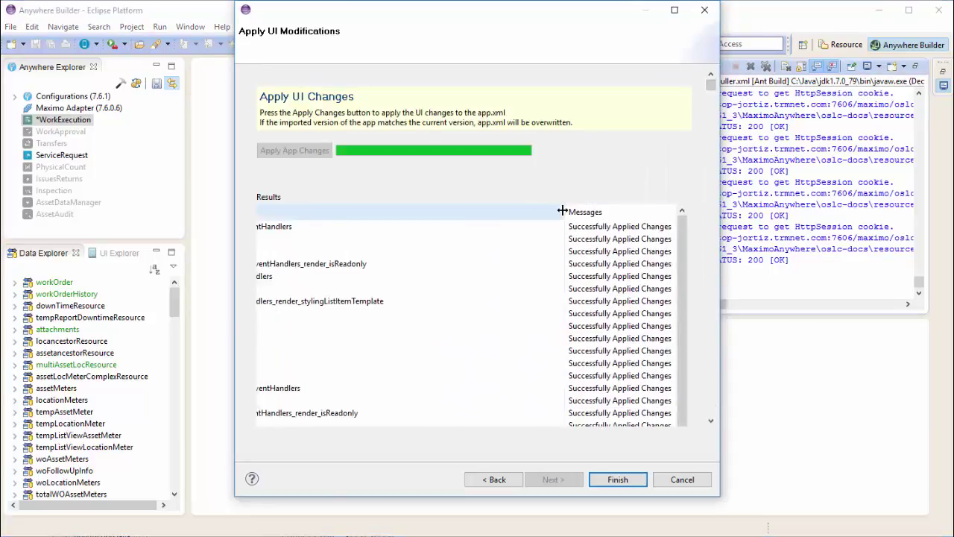
pyautogui.moveTo(563, 211); pyautogui.dragTo(486, 212)
pyautogui.moveTo(711, 85); pyautogui.dragTo(711, 116)
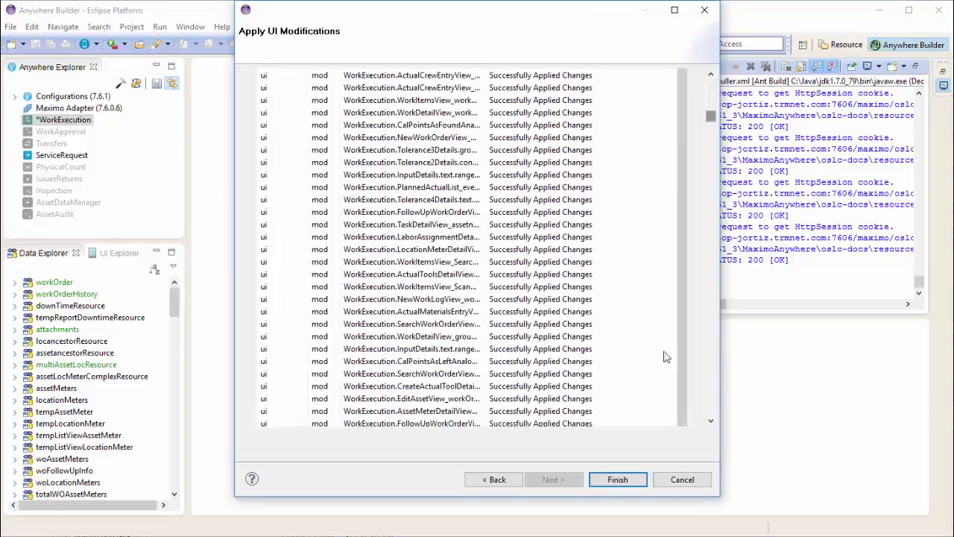
pyautogui.click(617, 480)
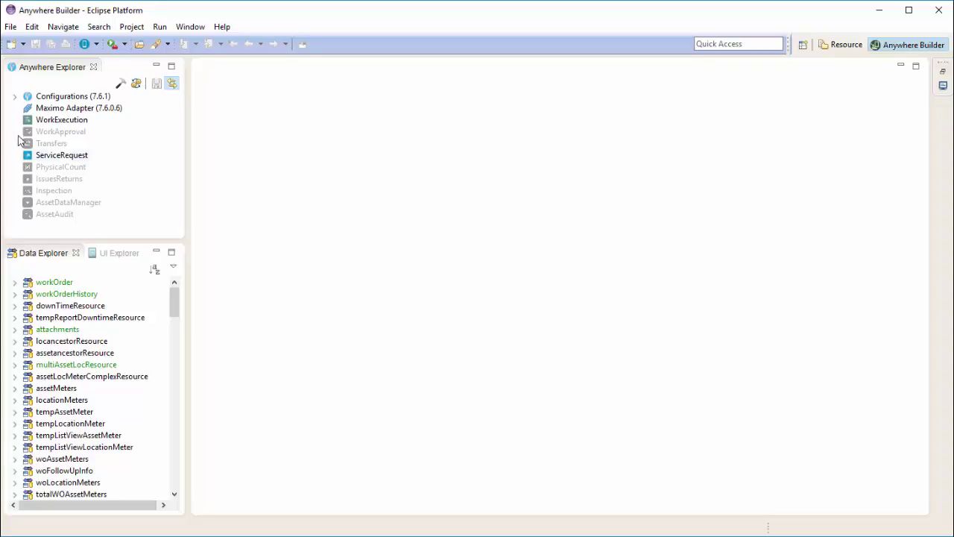
# Step: Open the WorkExecution app's start page and go on to the My Assigned Work view
pyautogui.doubleClick(44, 120)
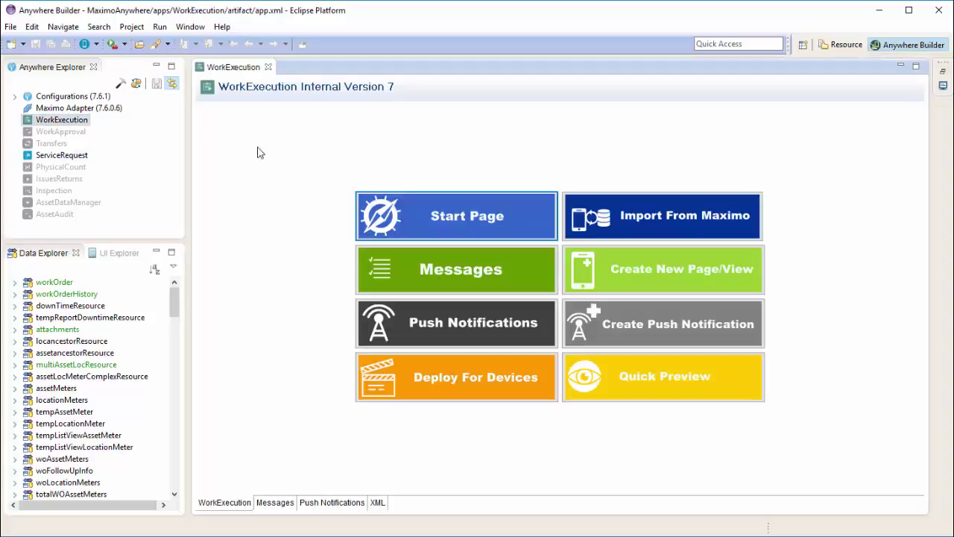
pyautogui.click(410, 232)
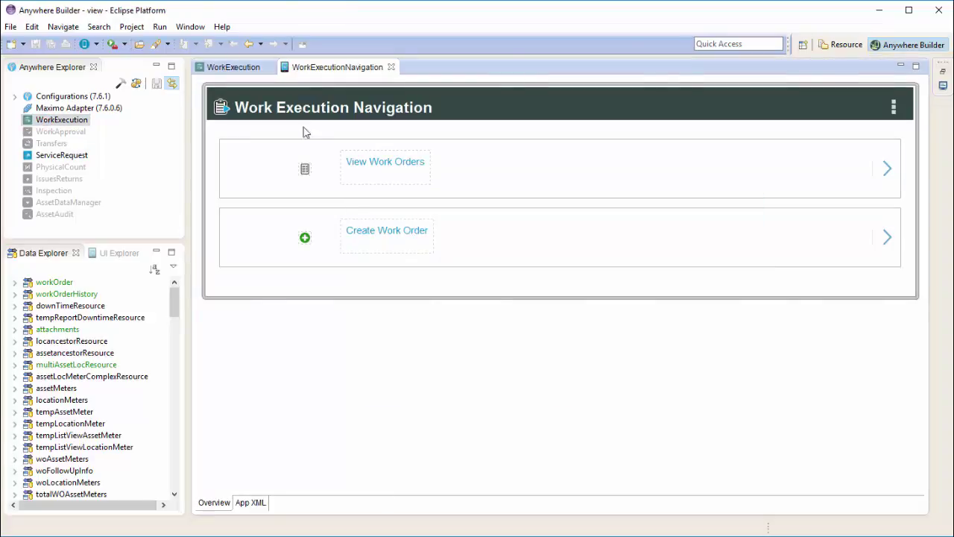
pyautogui.click(836, 179)
pyautogui.click(887, 172)
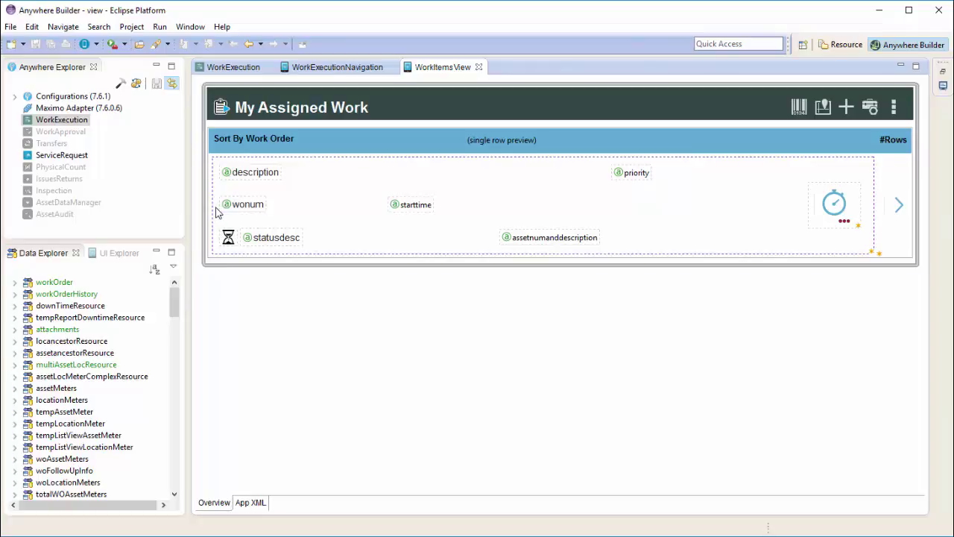
# Step: Check the styling event of the work order list item in My Assigned Work, and close its editor
pyautogui.rightClick(215, 206)
pyautogui.moveTo(254, 293)
pyautogui.click(455, 294)
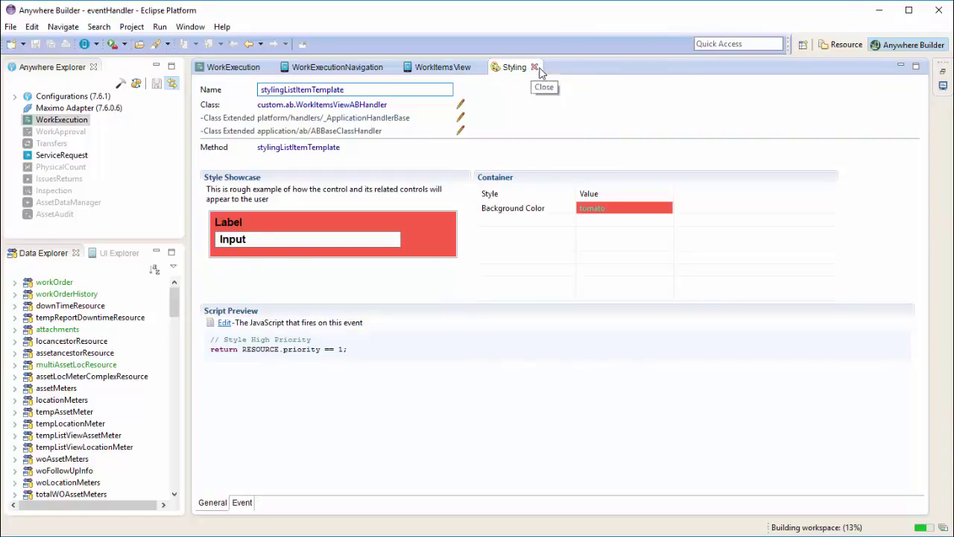
pyautogui.click(534, 67)
# Step: Open the workOrder resource's event configuration and view the beforeSave event scripts
pyautogui.doubleClick(47, 283)
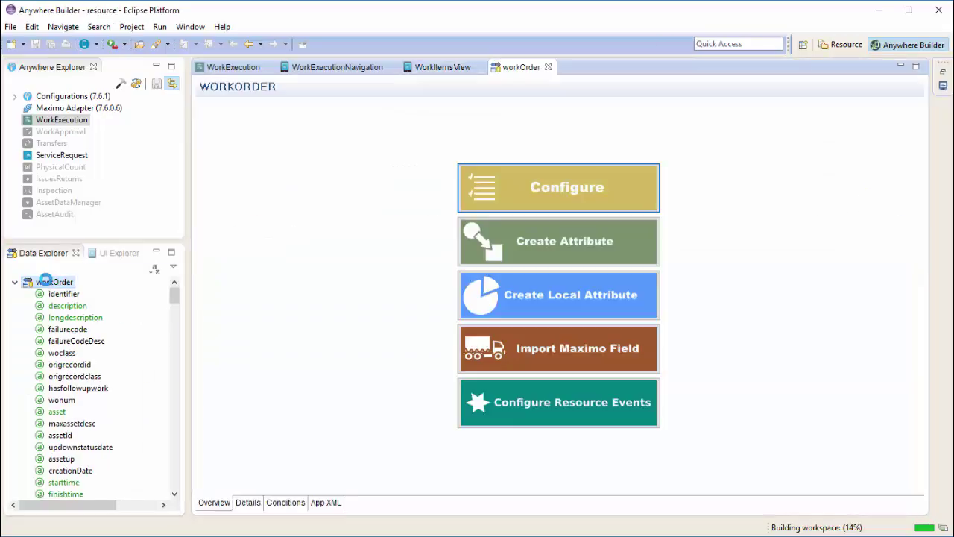
pyautogui.click(525, 402)
pyautogui.click(514, 216)
pyautogui.click(469, 247)
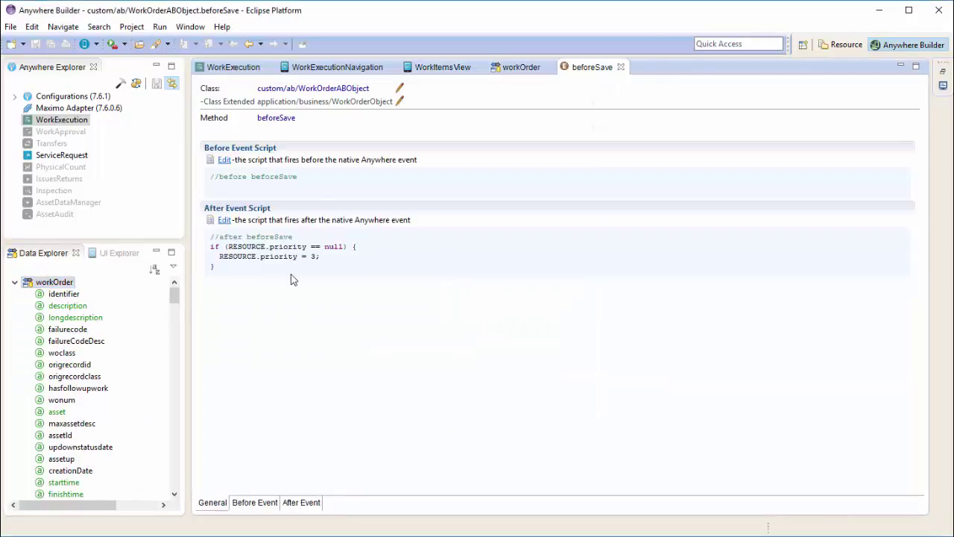
# Step: Collapse the workOrder resource and look for the jobPlan resource at the end of the resource list
pyautogui.click(14, 282)
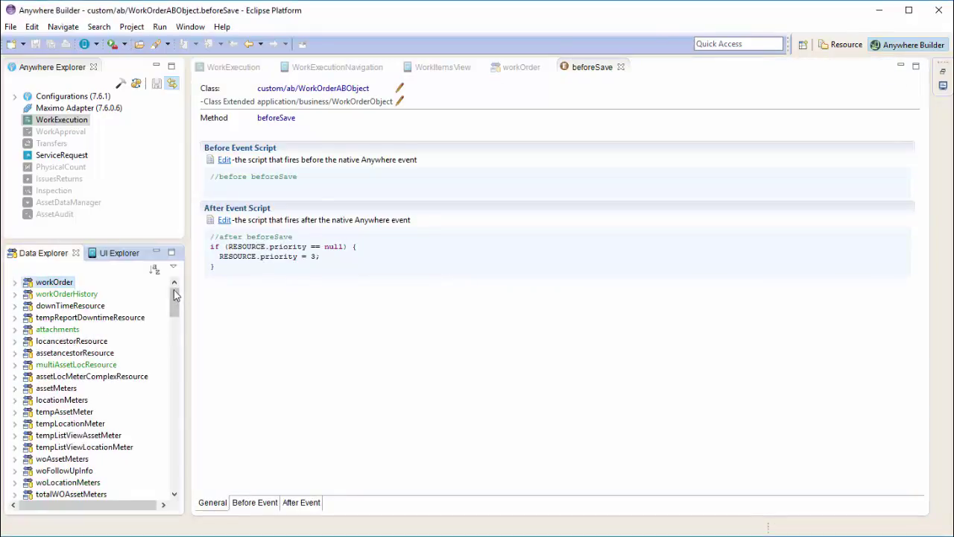
pyautogui.scroll(-15, 174, 290)
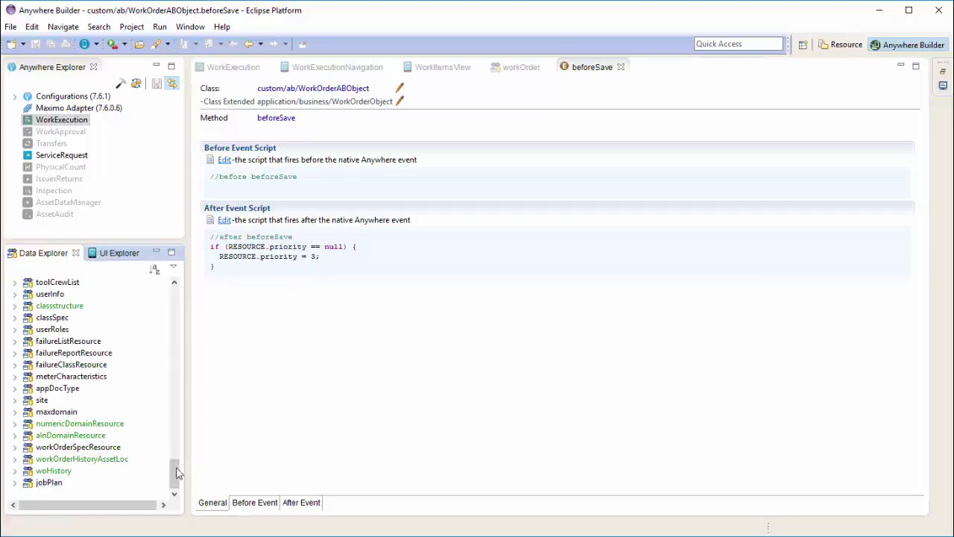